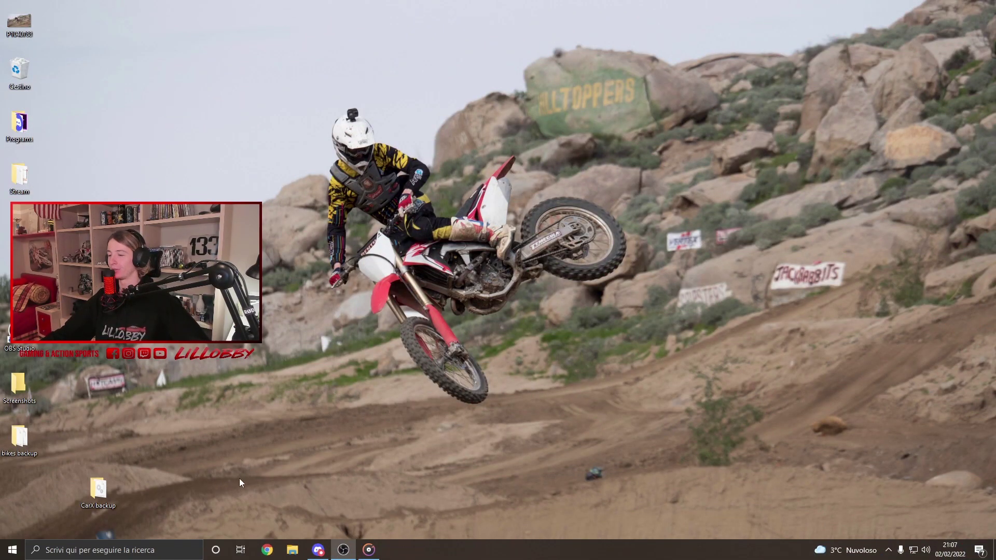
# Open Discord's #carx-general channel and show its pinned mod posts
pyautogui.click(318, 552)
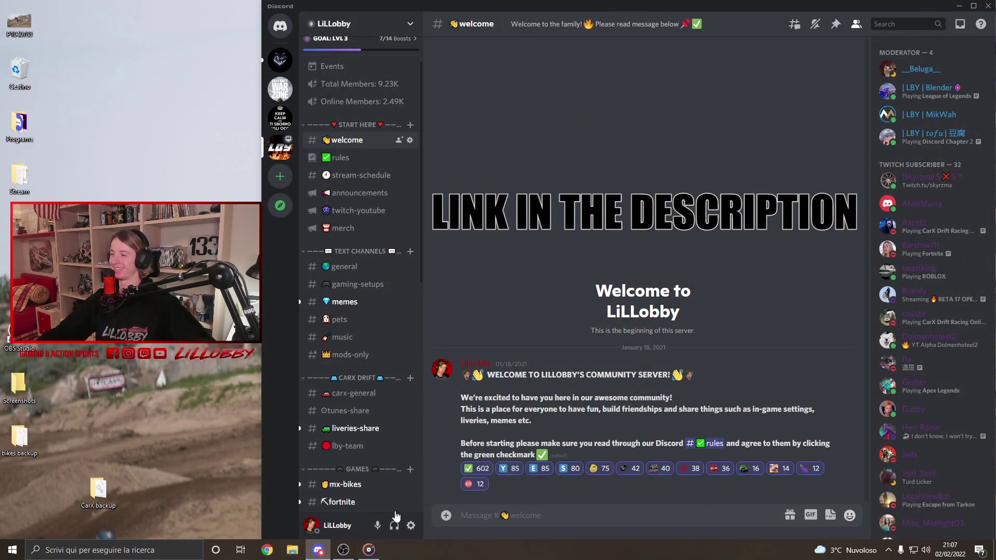
pyautogui.scroll(2, 344, 279)
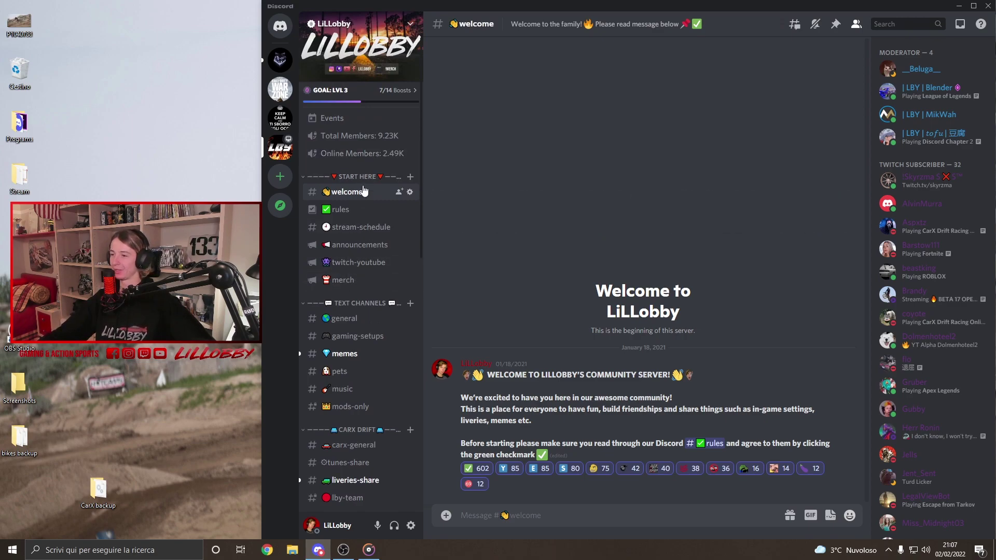
pyautogui.scroll(-3, 361, 240)
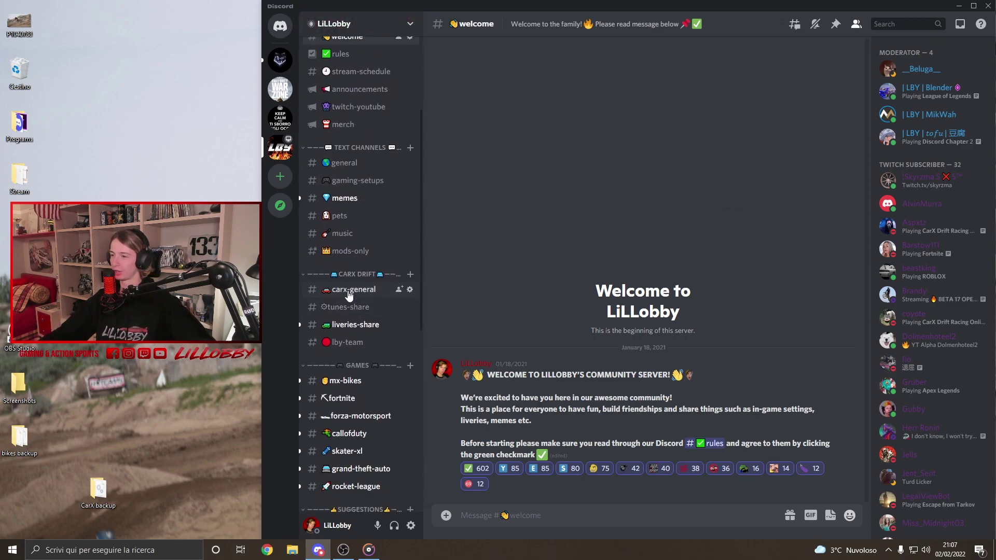
pyautogui.click(349, 291)
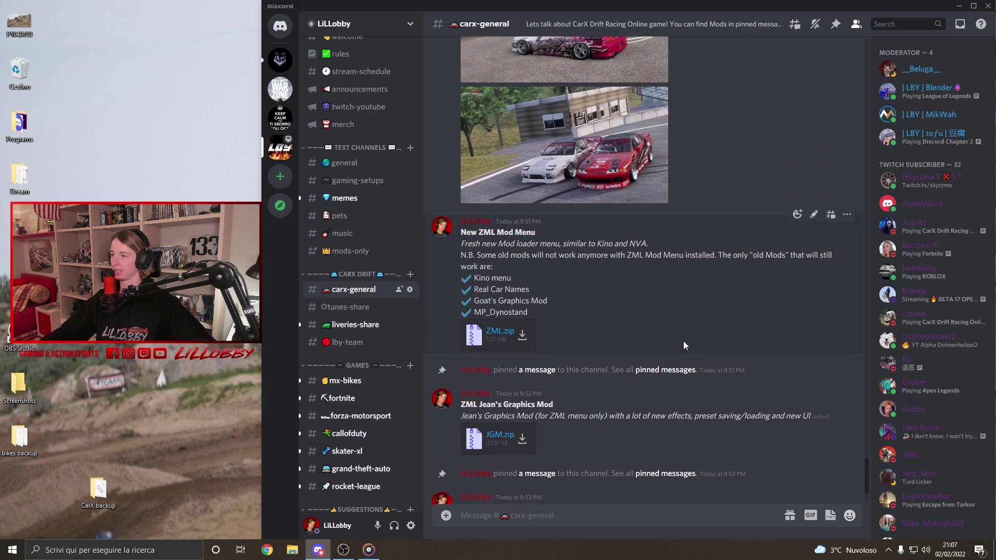
pyautogui.click(836, 25)
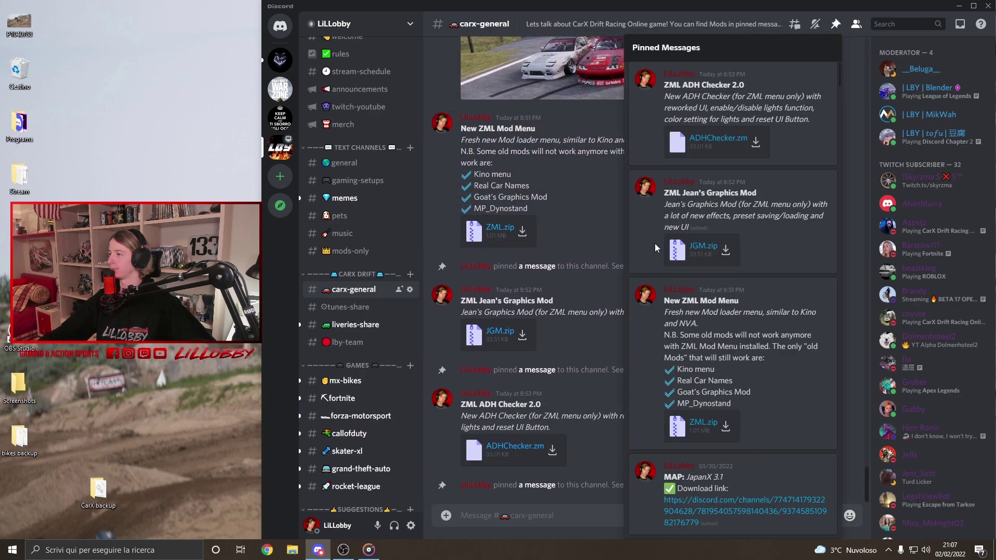
pyautogui.scroll(-2, 770, 278)
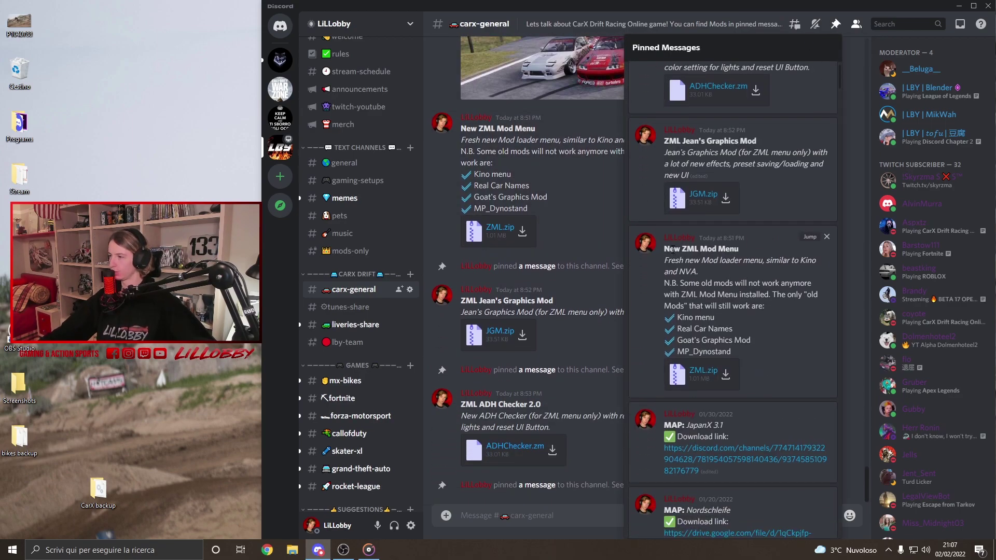
# Download ZML.zip from the pinned post and restore Chrome to a smaller window
pyautogui.click(725, 380)
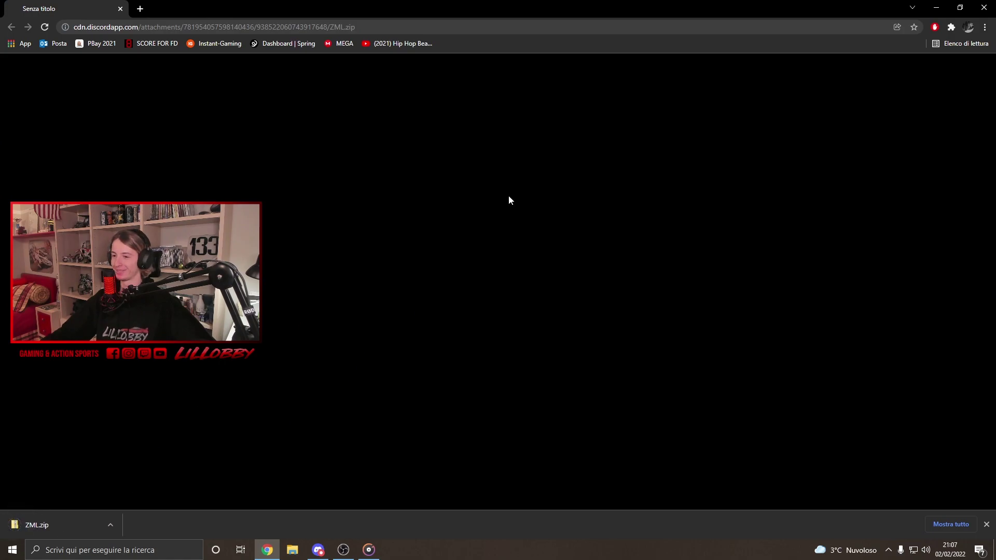
pyautogui.doubleClick(659, 5)
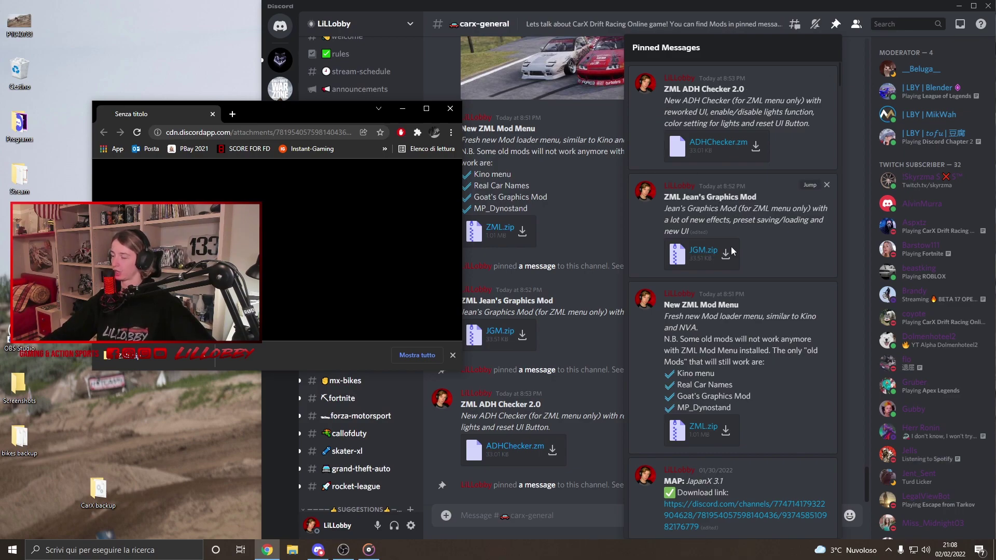
# Download JGM.zip and ADHChecker.zm, minimise Discord, and move Chrome to the right
pyautogui.click(725, 256)
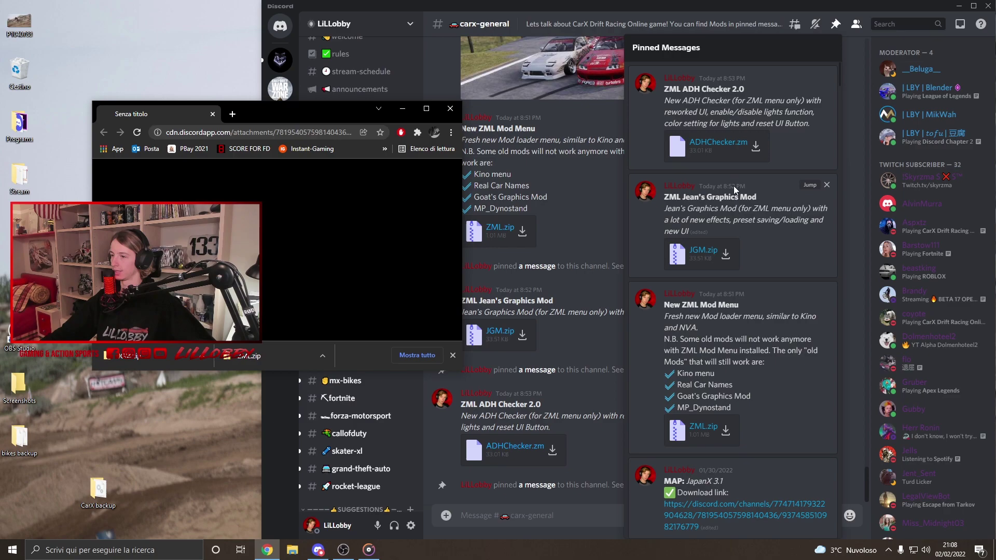
pyautogui.click(755, 147)
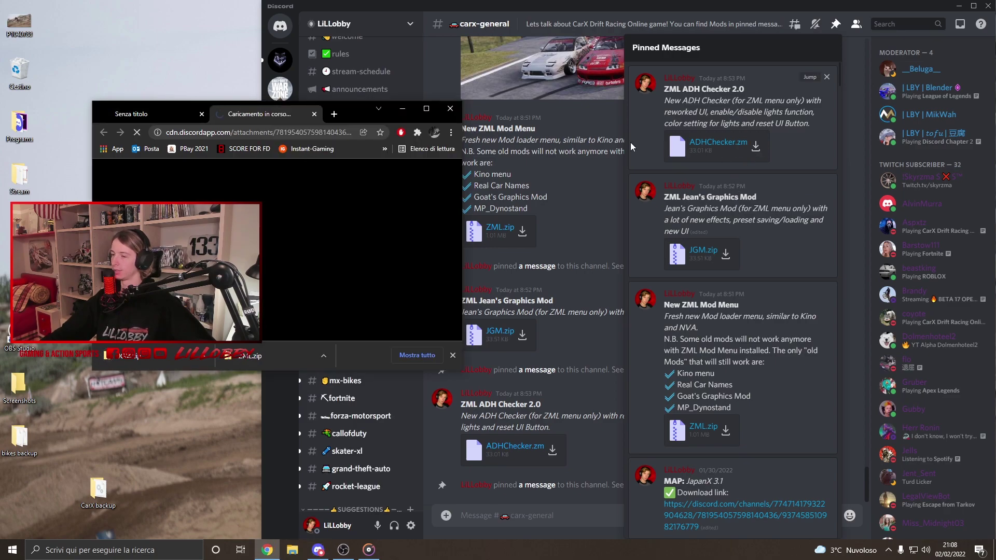
pyautogui.click(961, 11)
pyautogui.moveTo(286, 120); pyautogui.dragTo(695, 89)
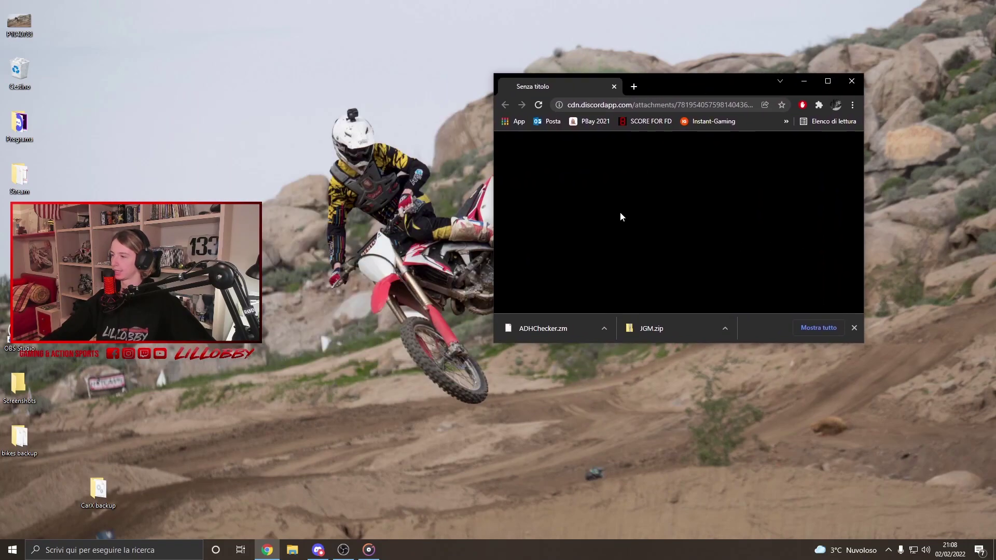
# Close Chrome, open the Download folder, and open the C: drive in a second window
pyautogui.click(846, 85)
pyautogui.click(293, 550)
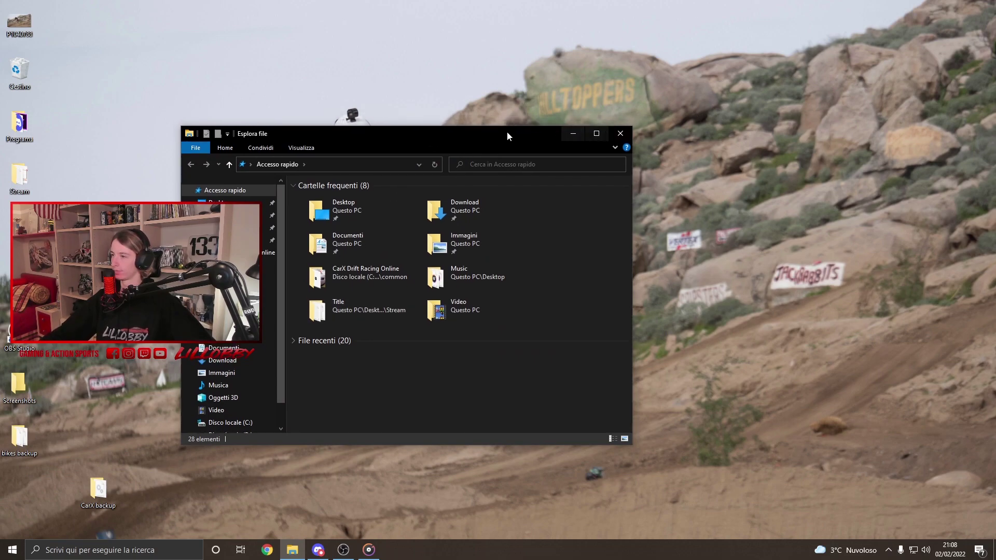
pyautogui.moveTo(507, 132); pyautogui.dragTo(819, 128)
pyautogui.doubleClick(760, 200)
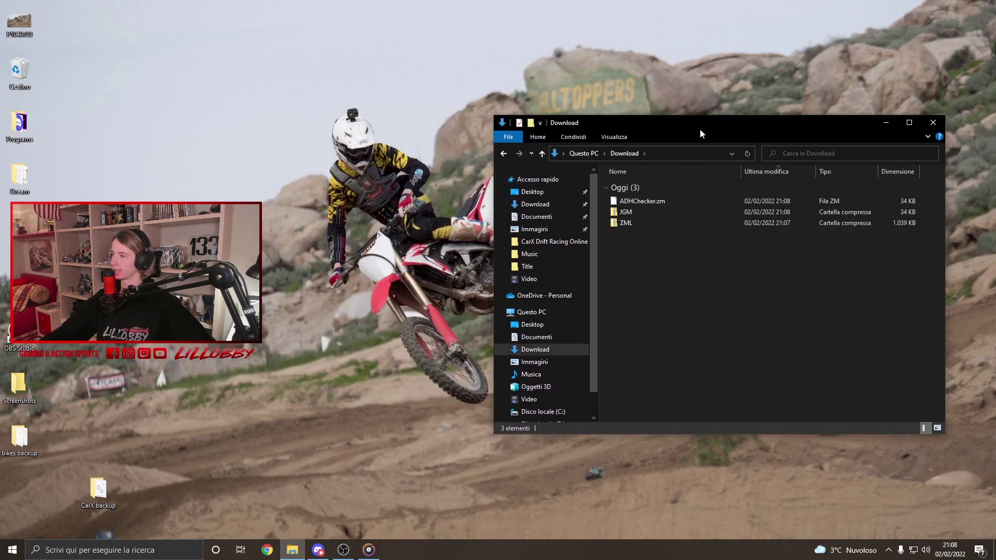
pyautogui.moveTo(700, 130); pyautogui.dragTo(729, 128)
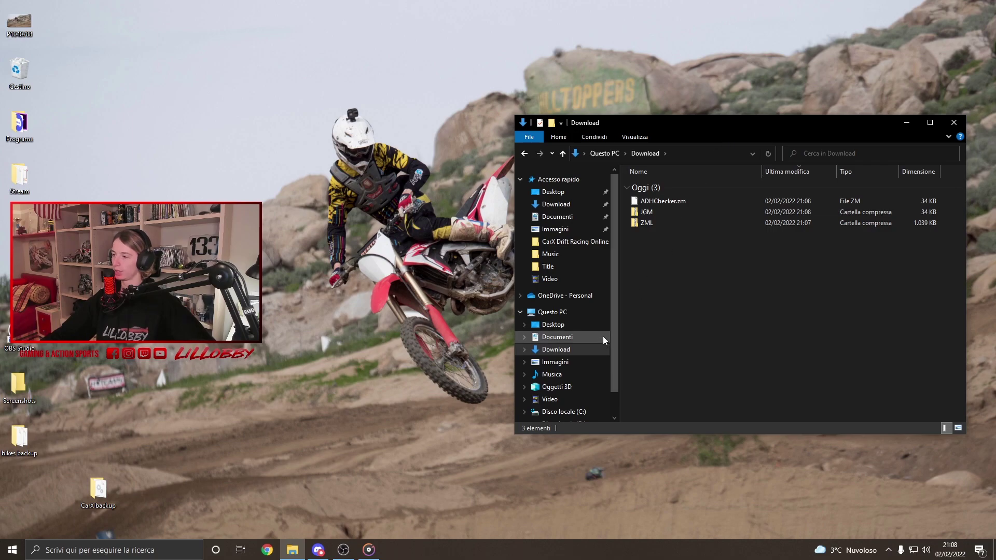
pyautogui.rightClick(574, 413)
pyautogui.click(622, 261)
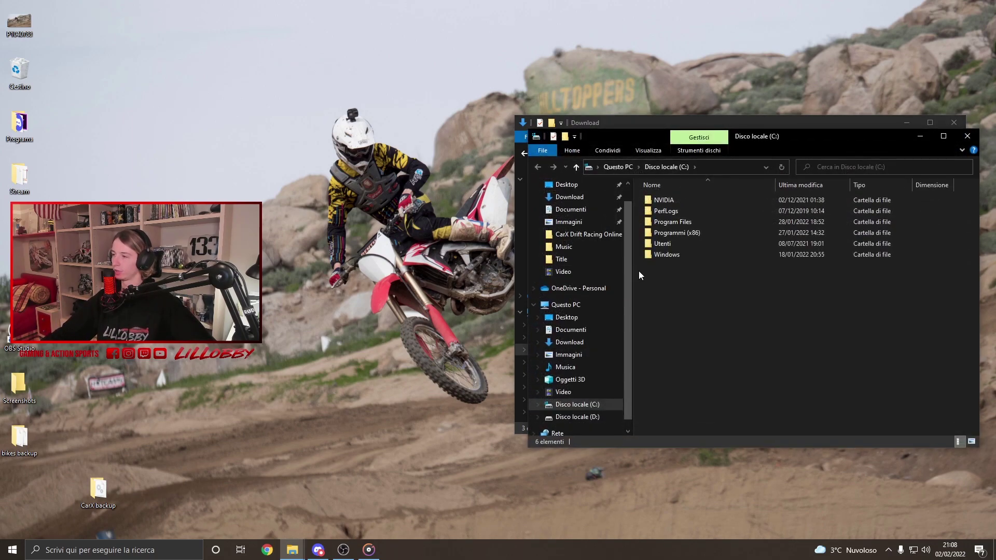
pyautogui.moveTo(813, 135); pyautogui.dragTo(538, 37)
pyautogui.moveTo(804, 125); pyautogui.dragTo(836, 216)
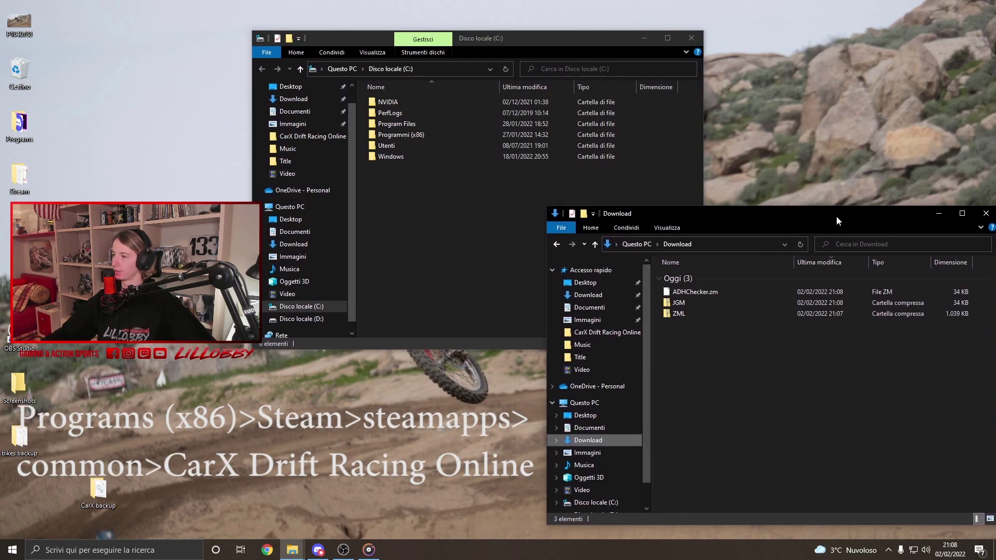
pyautogui.click(461, 189)
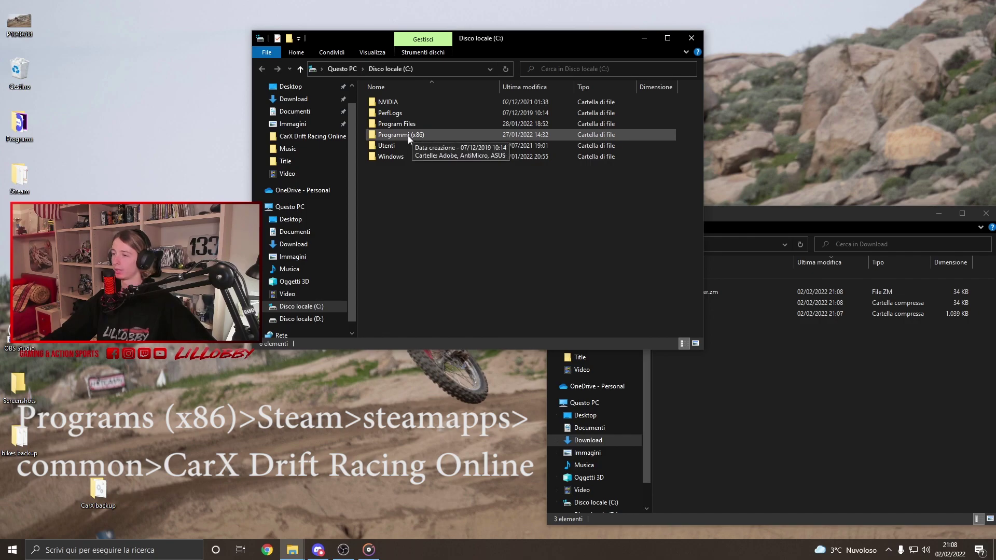
# Navigate to Programmi (x86)\Steam\steamapps\common\CarX Drift Racing Online
pyautogui.doubleClick(408, 136)
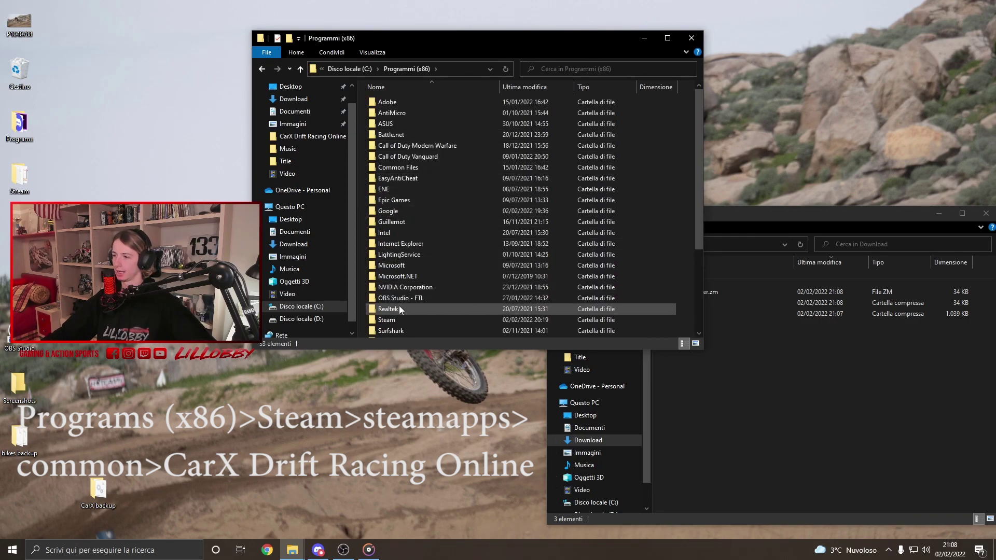
pyautogui.doubleClick(390, 320)
pyautogui.click(394, 278)
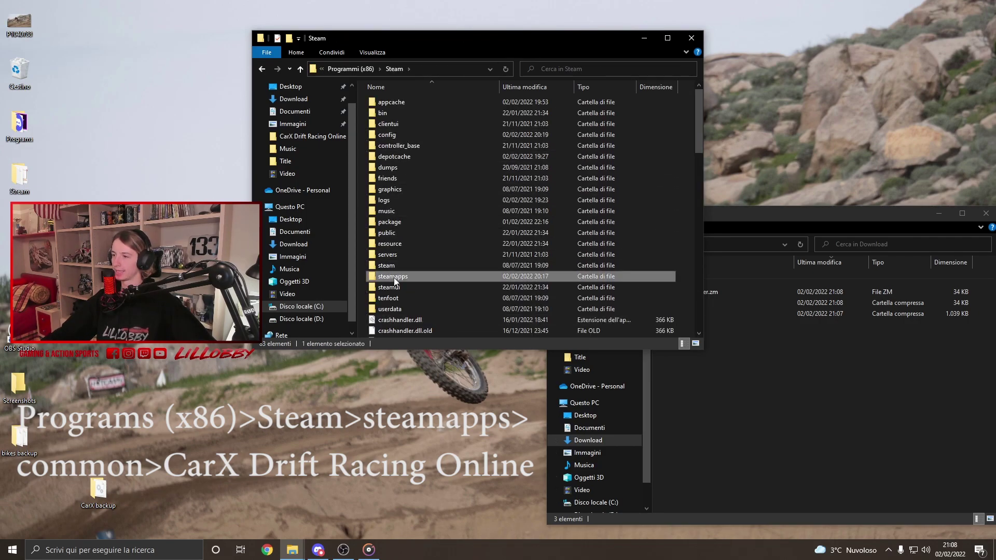
pyautogui.doubleClick(394, 280)
pyautogui.doubleClick(406, 101)
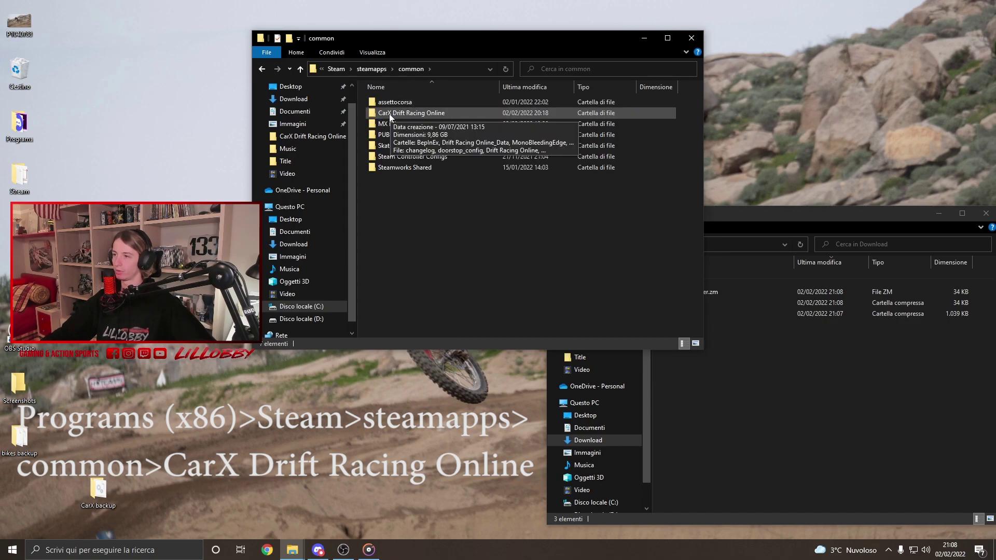
pyautogui.doubleClick(407, 114)
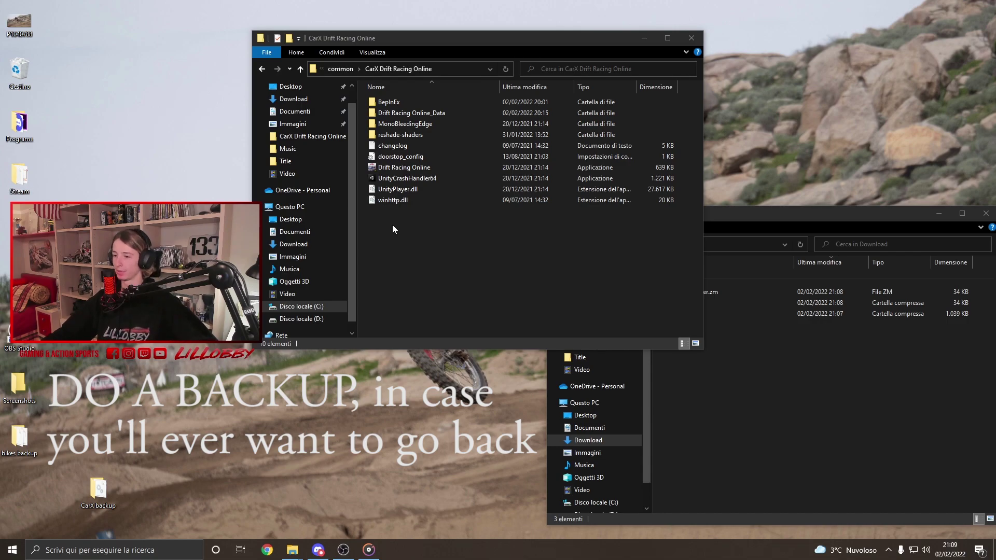
pyautogui.doubleClick(98, 489)
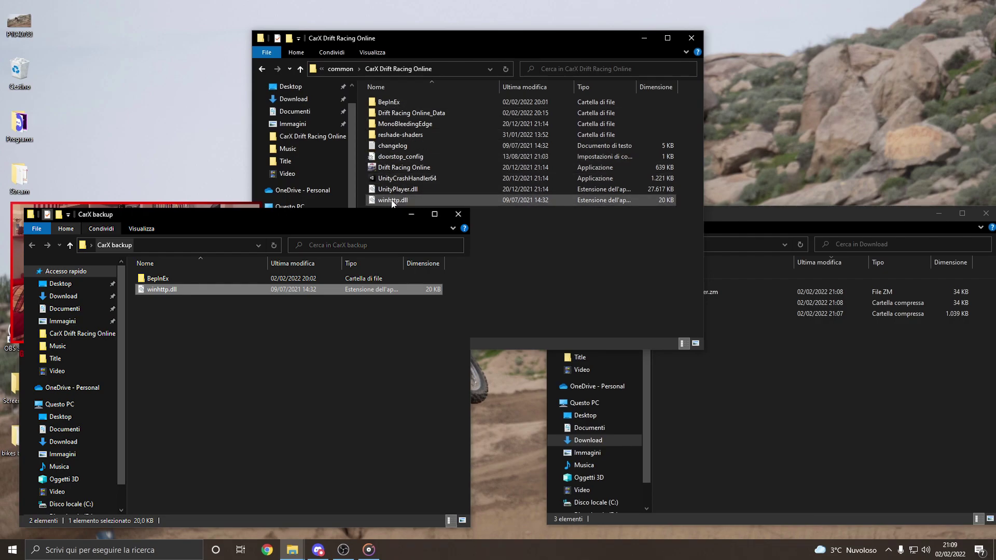
pyautogui.click(404, 201)
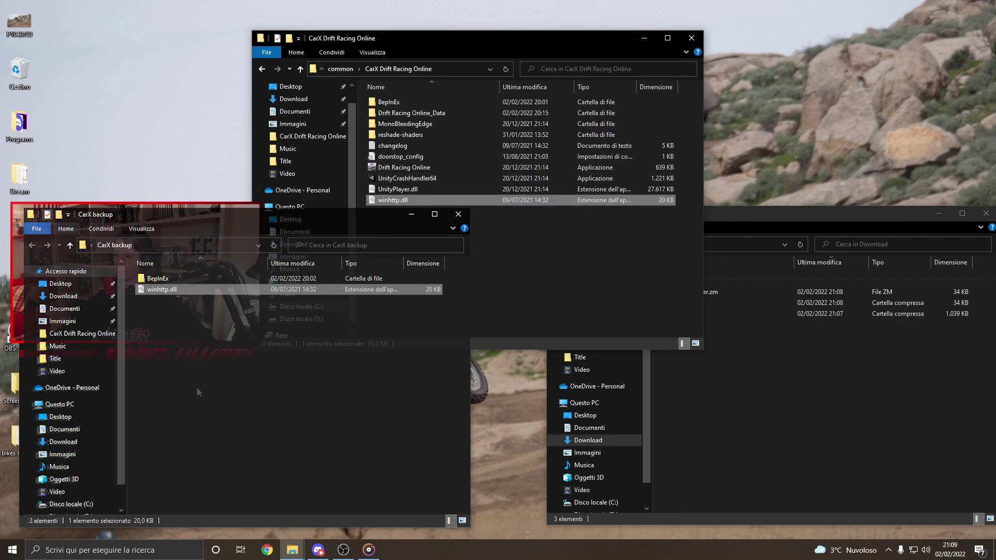
pyautogui.click(197, 387)
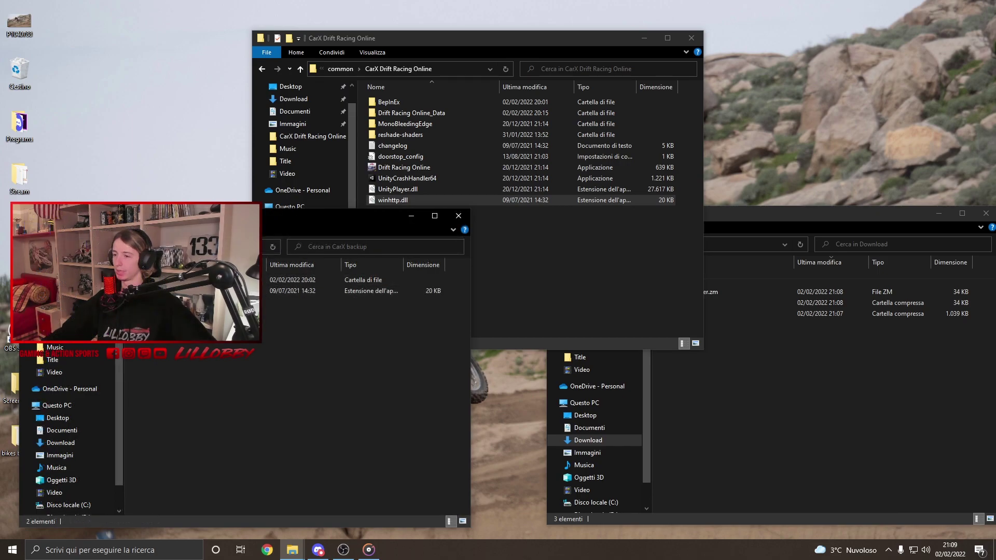
pyautogui.click(459, 216)
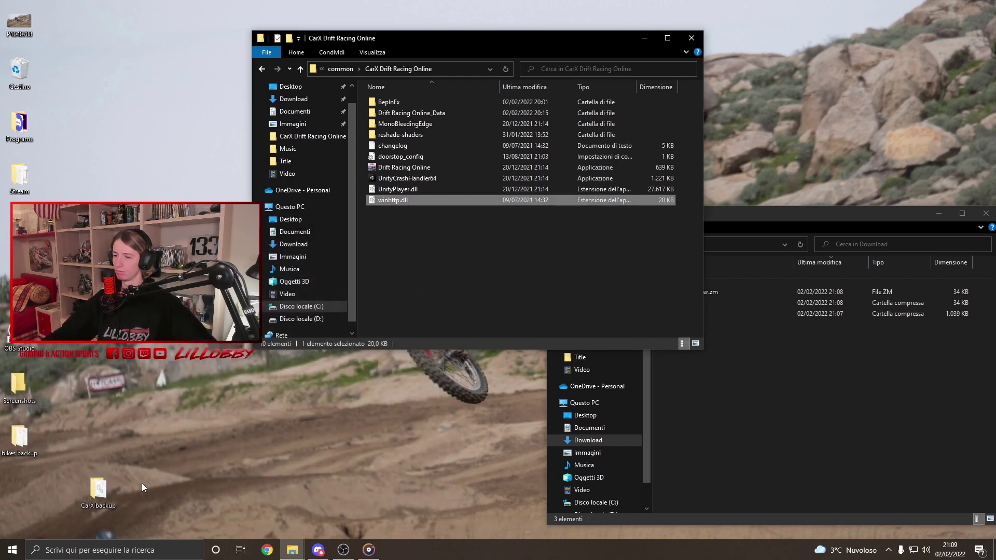
# Extract the ZML archive into Download using 7-Zip's Estrai qui
pyautogui.click(799, 215)
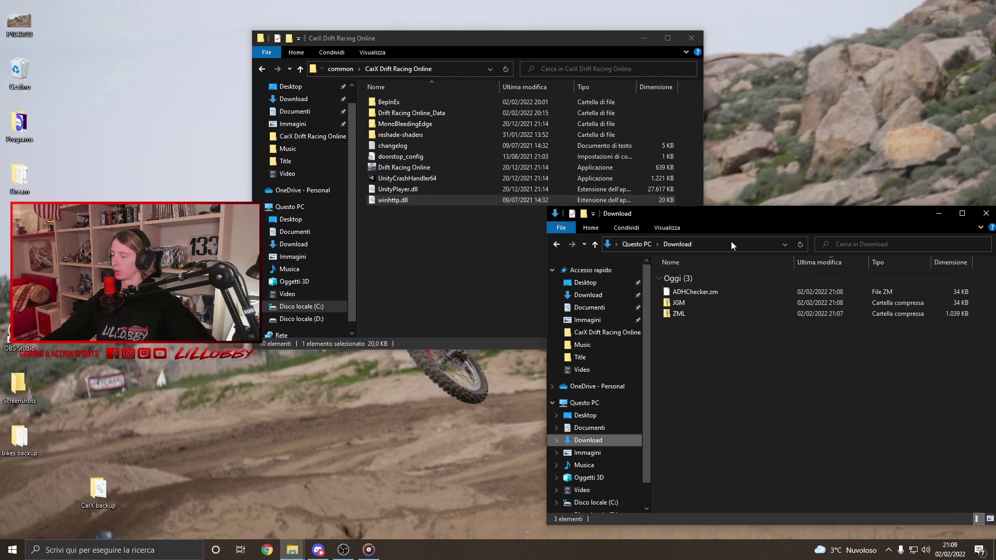
pyautogui.rightClick(678, 313)
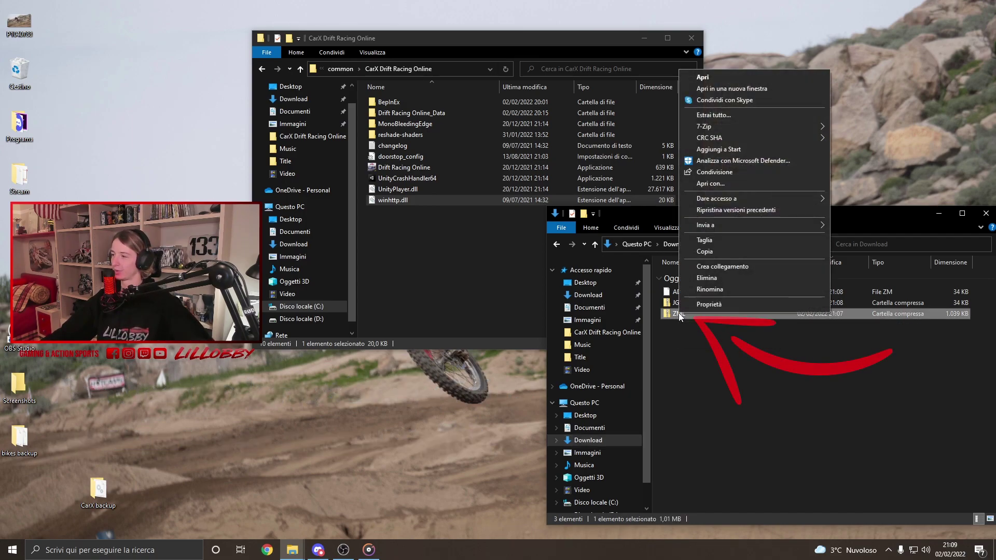
pyautogui.moveTo(737, 126)
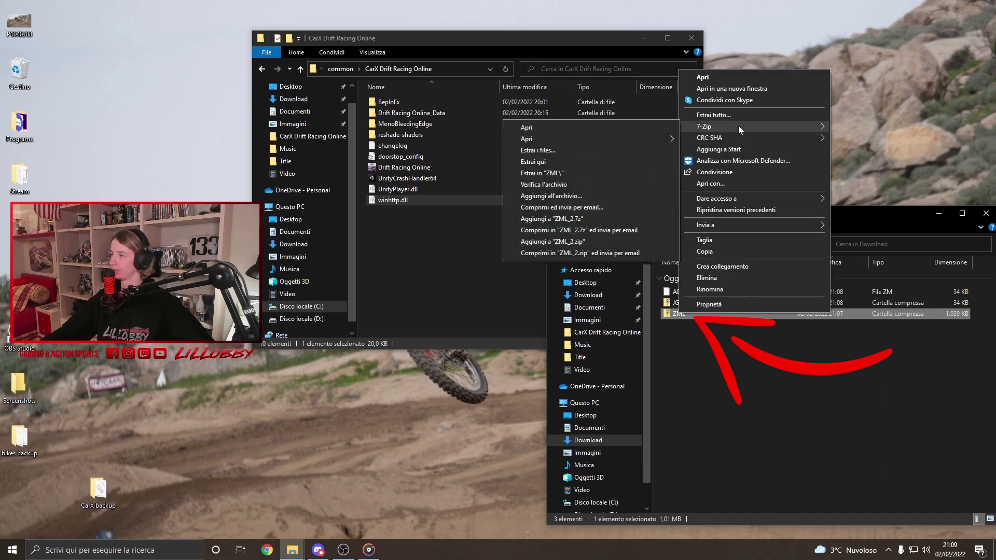
pyautogui.click(569, 162)
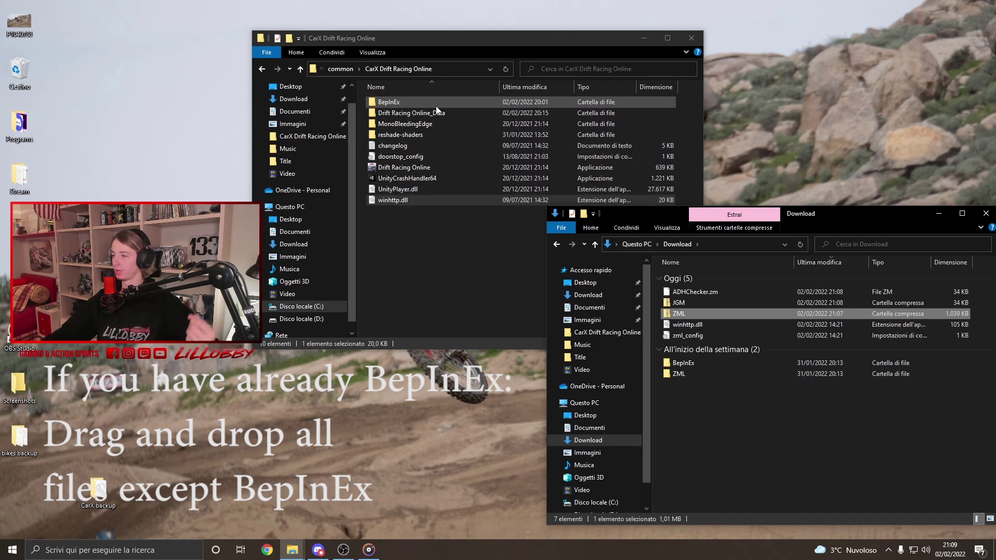
# Move the ZML folder, zml_config and winhttp.dll into the CarX folder, replacing winhttp.dll
pyautogui.click(695, 393)
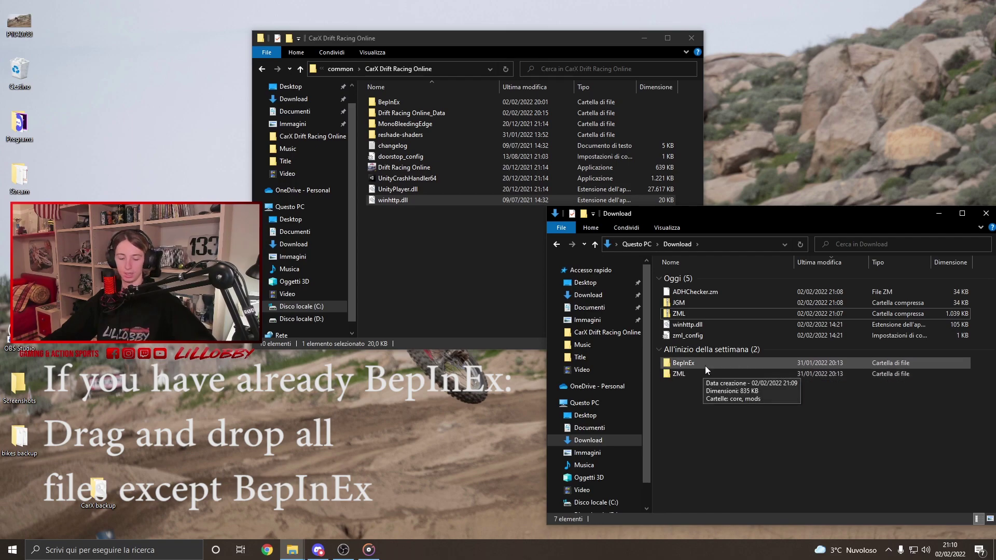
pyautogui.click(692, 378)
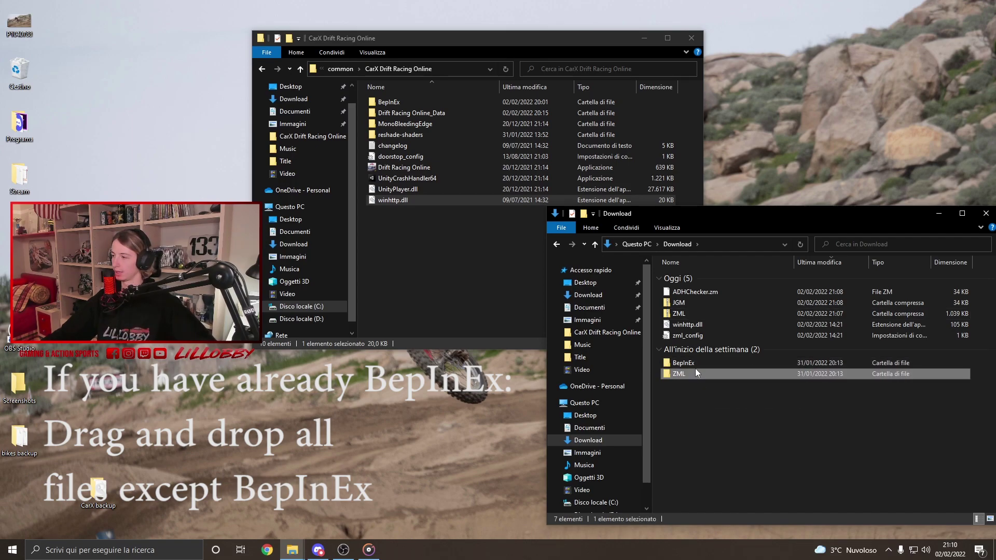
pyautogui.click(693, 336)
pyautogui.keyDown('shift'); pyautogui.click(693, 324); pyautogui.keyUp('shift')
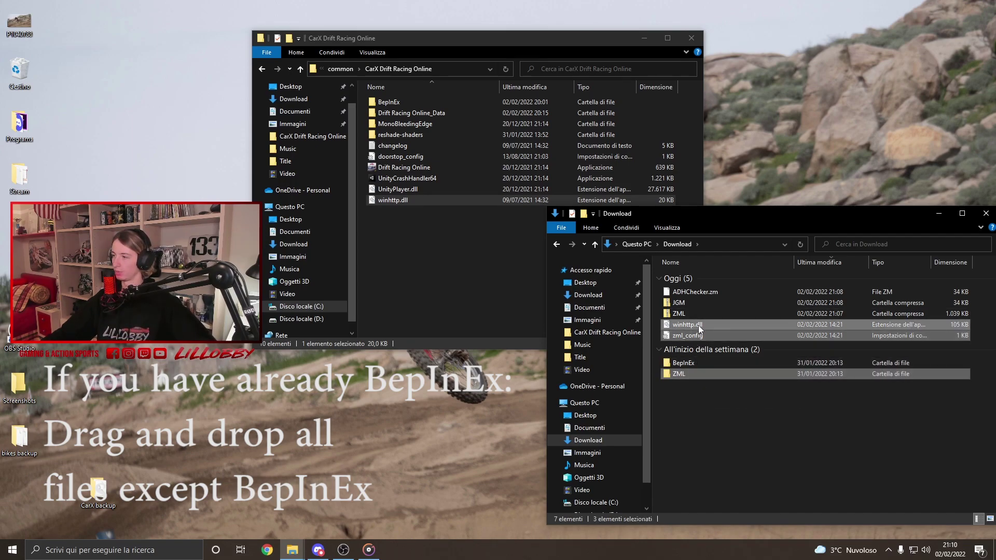
pyautogui.keyDown('ctrl'); pyautogui.click(695, 374); pyautogui.keyUp('ctrl')
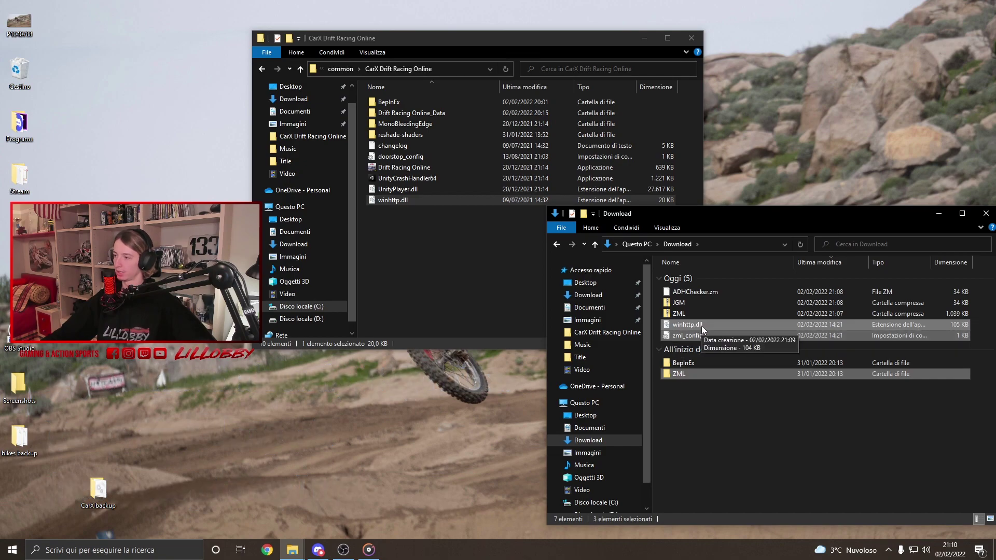
pyautogui.moveTo(701, 327); pyautogui.dragTo(430, 263)
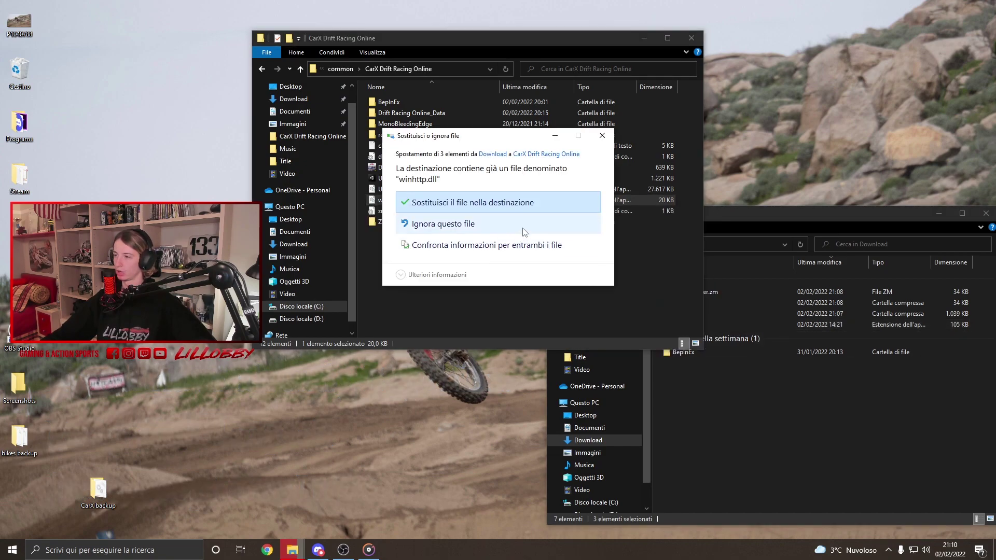
pyautogui.click(500, 207)
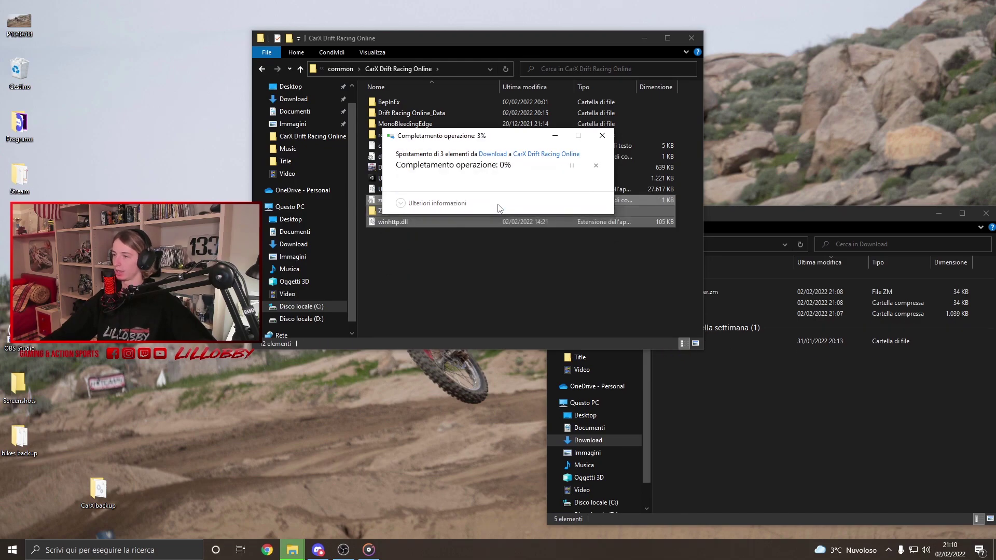
pyautogui.click(577, 262)
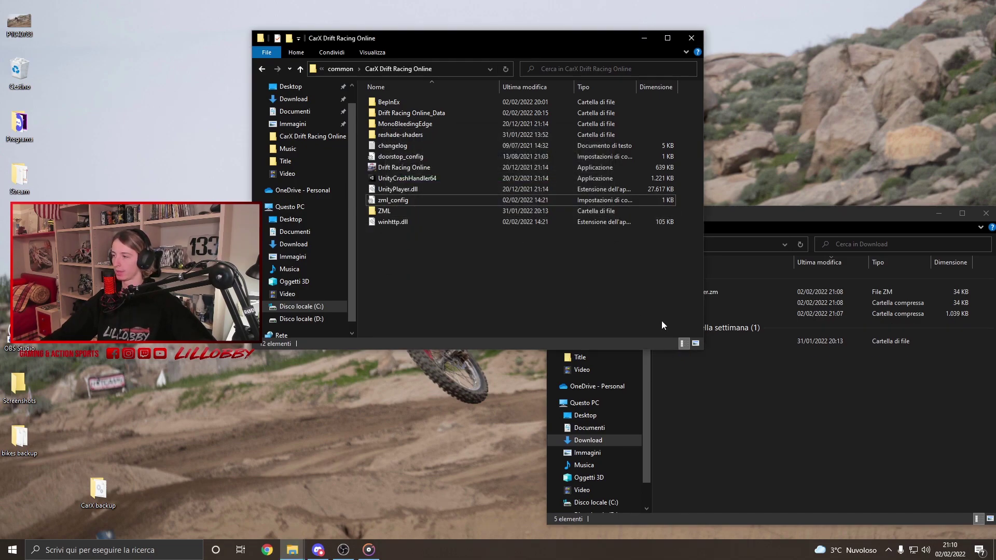
pyautogui.click(758, 380)
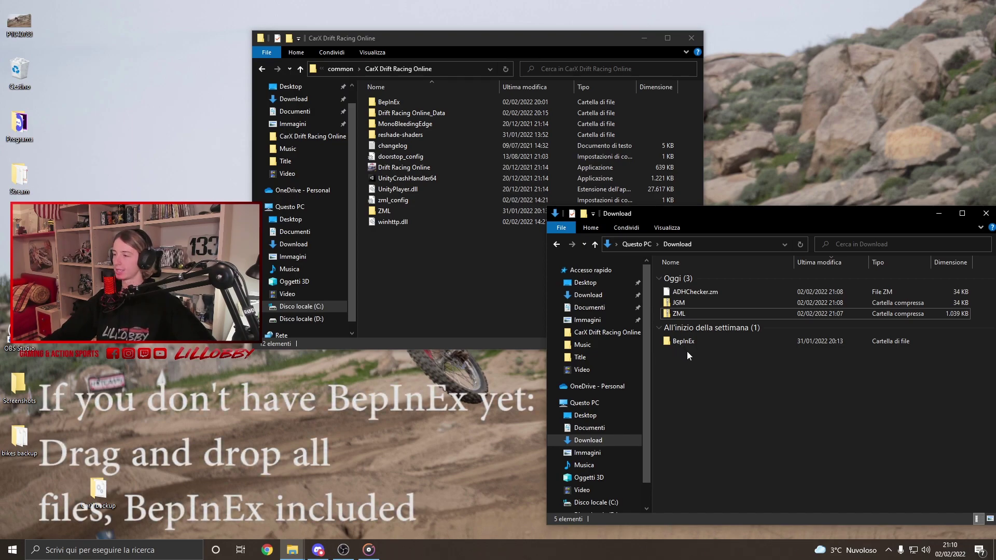
# Undo the move, then drag all four extracted items, including BepInEx, into the CarX folder
pyautogui.hotkey('ctrl', 'z')
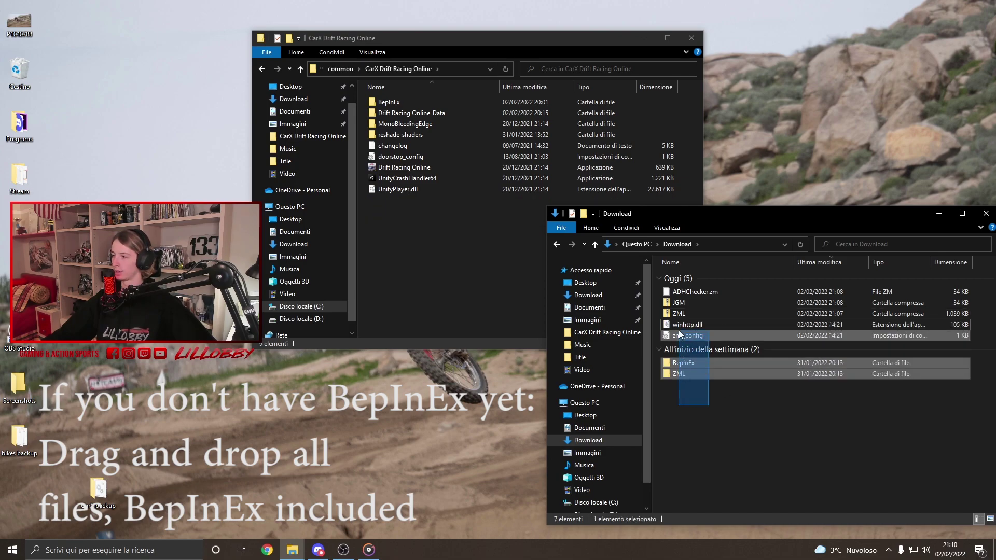
pyautogui.moveTo(681, 334)
pyautogui.mouseDown()
pyautogui.moveTo(437, 194)
pyautogui.moveTo(686, 329)
pyautogui.moveTo(696, 346)
pyautogui.mouseUp()
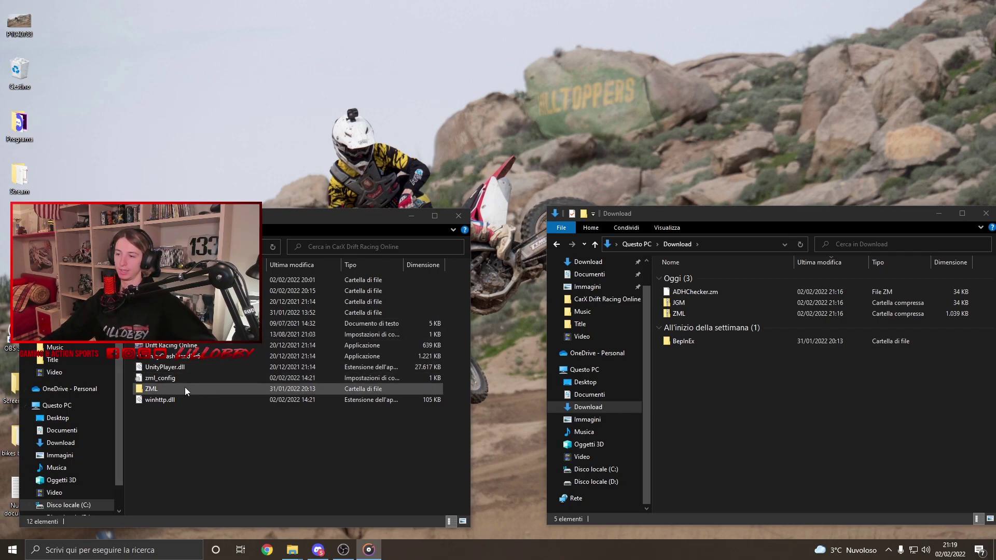
pyautogui.moveTo(287, 218); pyautogui.dragTo(587, 23)
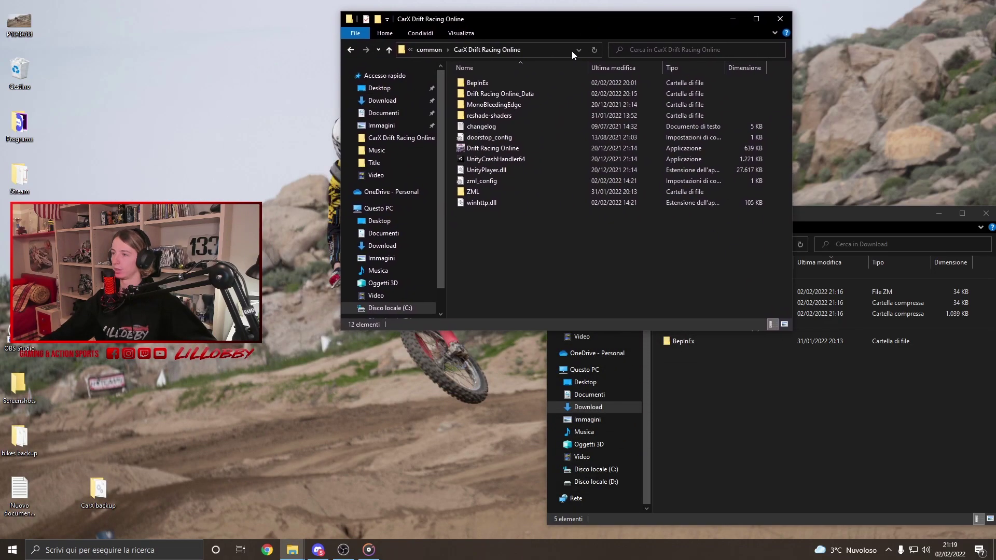
# Open the empty mods folder inside the game's ZML folder
pyautogui.doubleClick(476, 192)
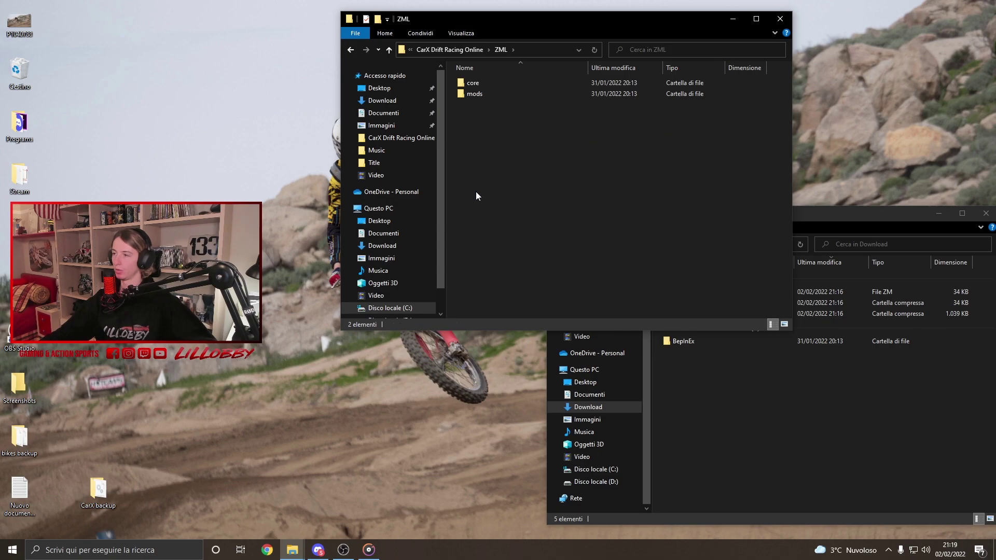
pyautogui.doubleClick(474, 95)
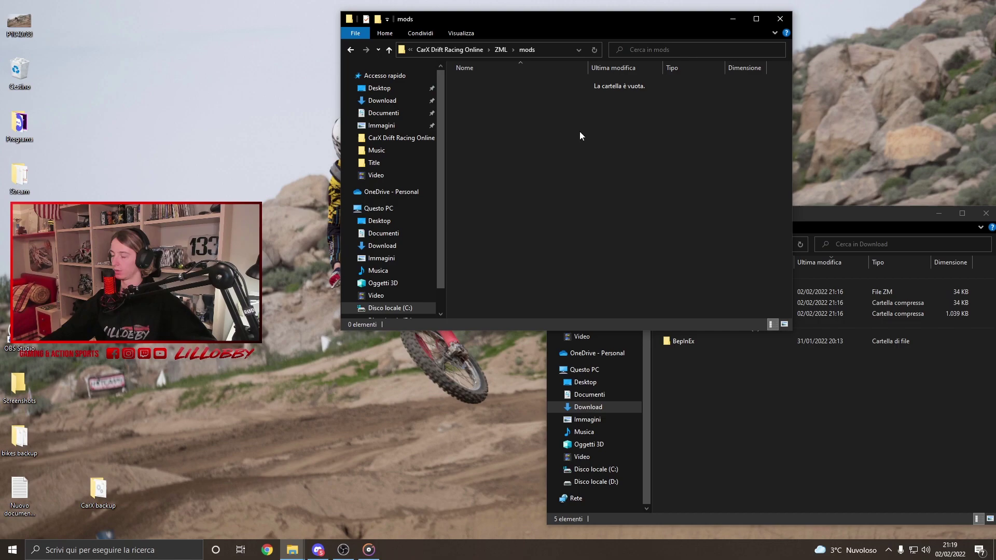
pyautogui.click(838, 216)
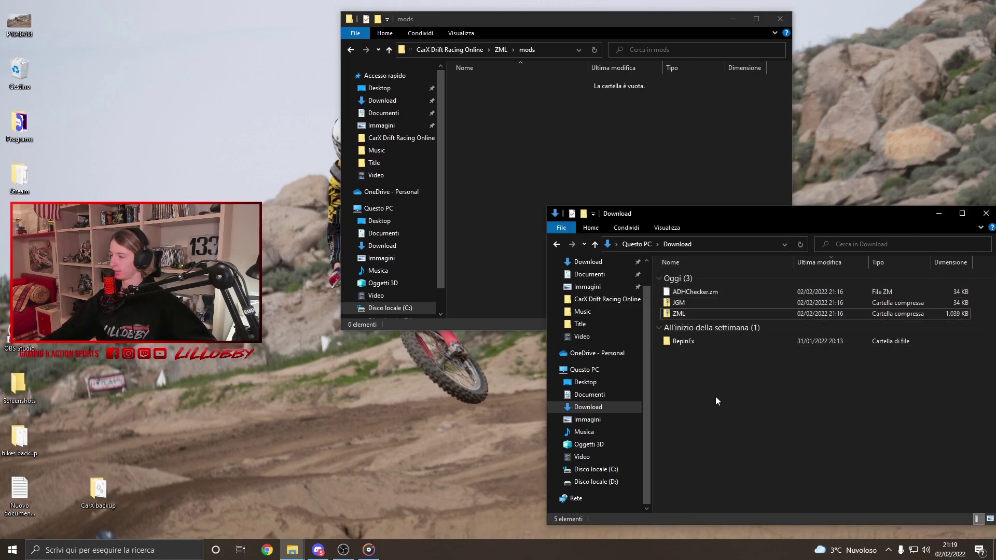
# Delete the ZML archive and BepInEx folder from Download
pyautogui.click(686, 302)
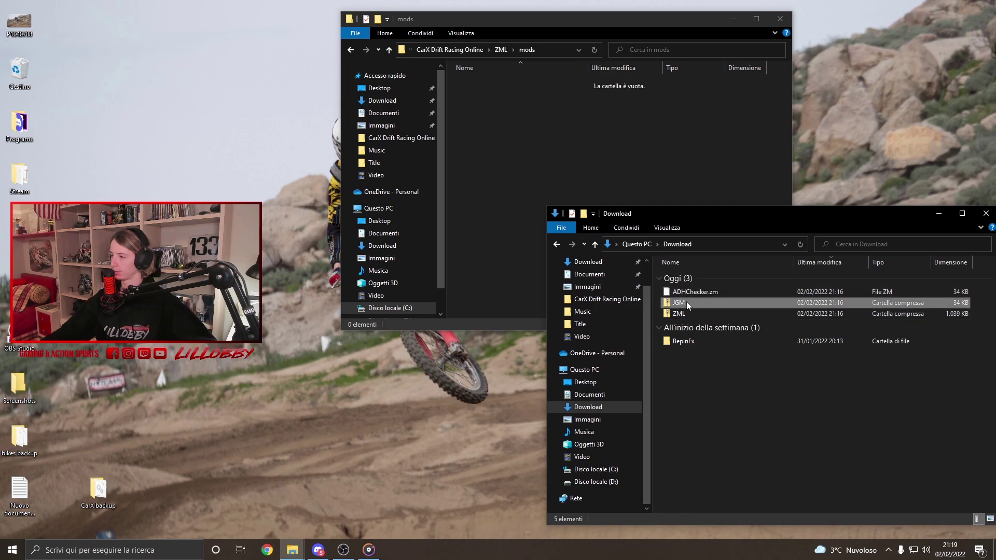
pyautogui.click(686, 303)
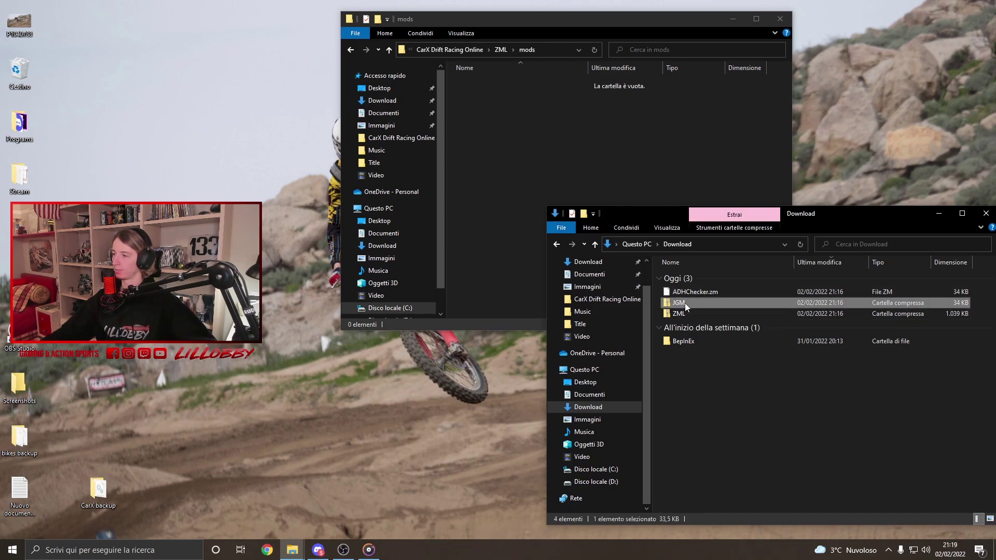
pyautogui.rightClick(685, 303)
pyautogui.click(724, 373)
pyautogui.moveTo(694, 366); pyautogui.dragTo(674, 313)
pyautogui.rightClick(683, 314)
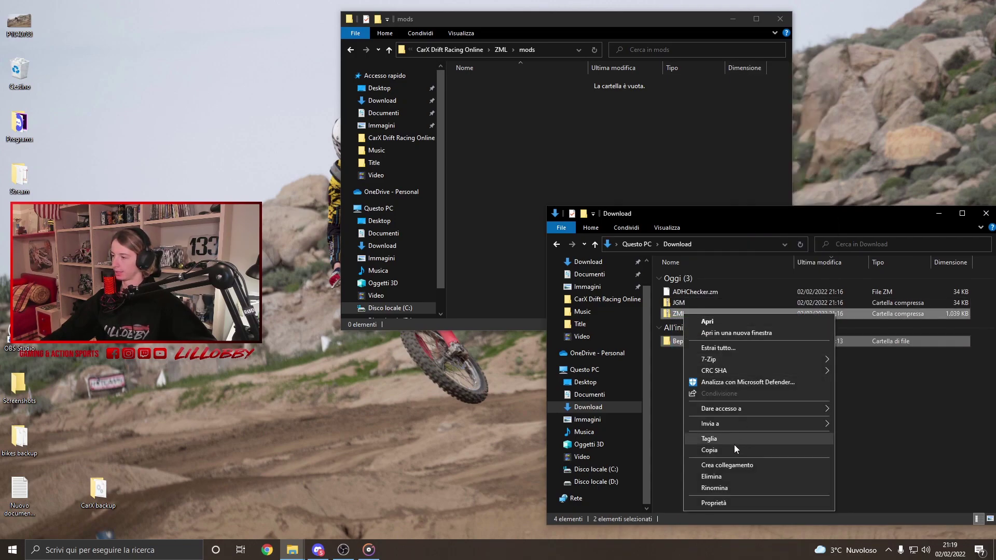
pyautogui.click(721, 479)
pyautogui.click(683, 305)
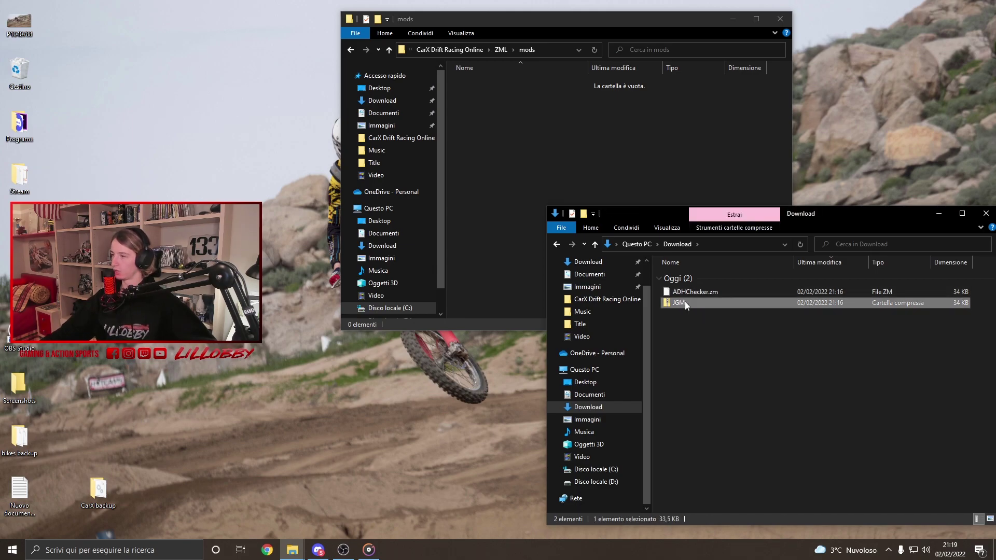
# Extract the JGM archive and move the JGM folder and JeanGraphicsMod.zm into ZML\mods
pyautogui.rightClick(685, 301)
pyautogui.moveTo(779, 116)
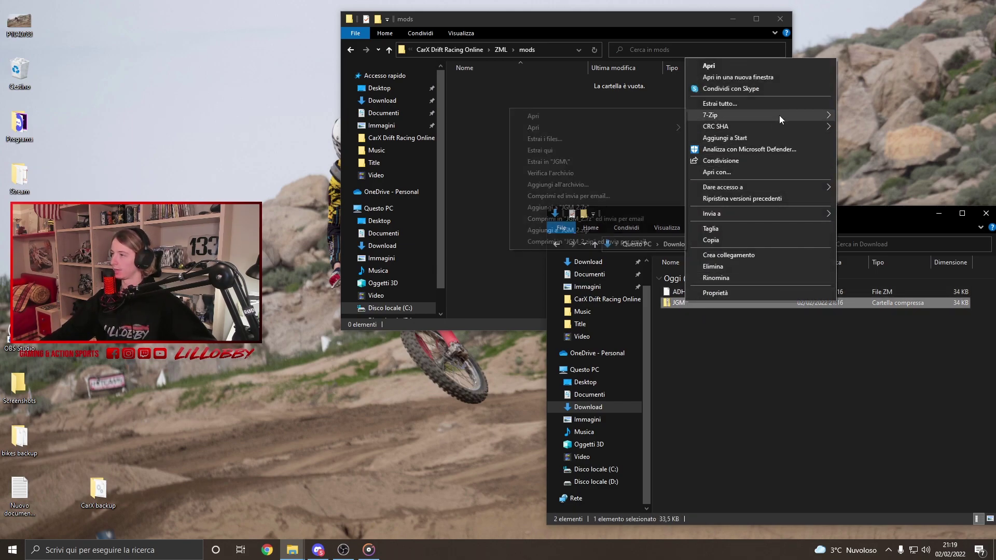
pyautogui.click(559, 151)
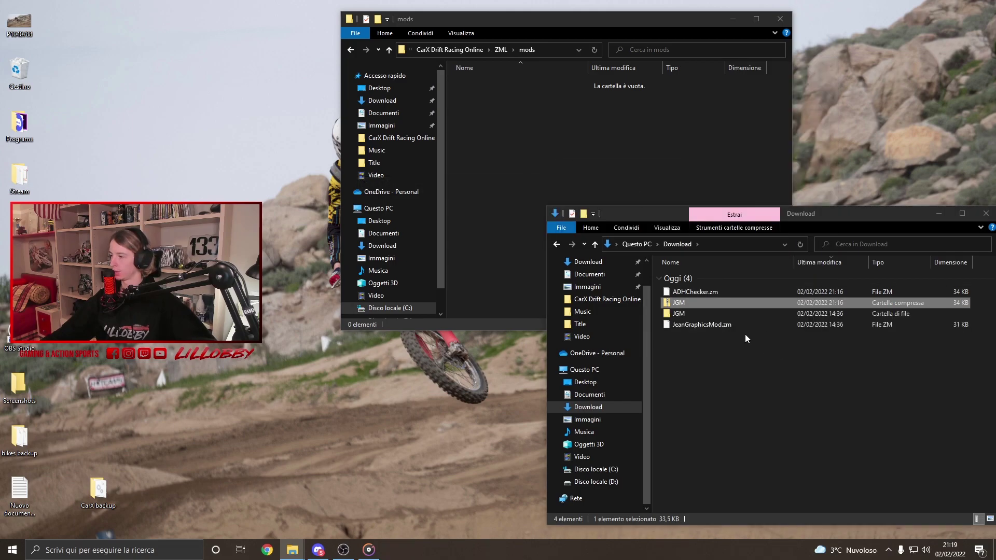
pyautogui.moveTo(700, 346); pyautogui.dragTo(504, 149)
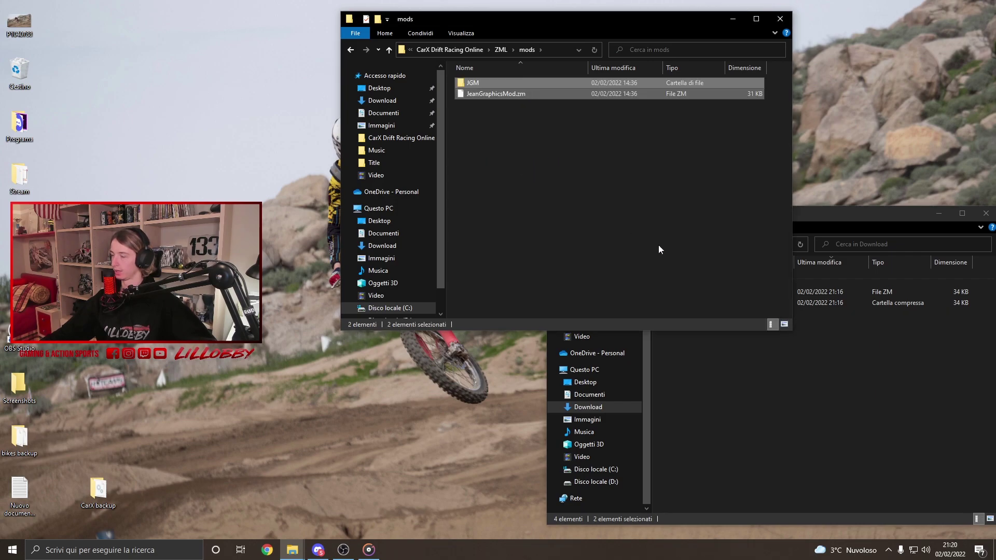
# Delete the JGM archive from Download
pyautogui.click(820, 392)
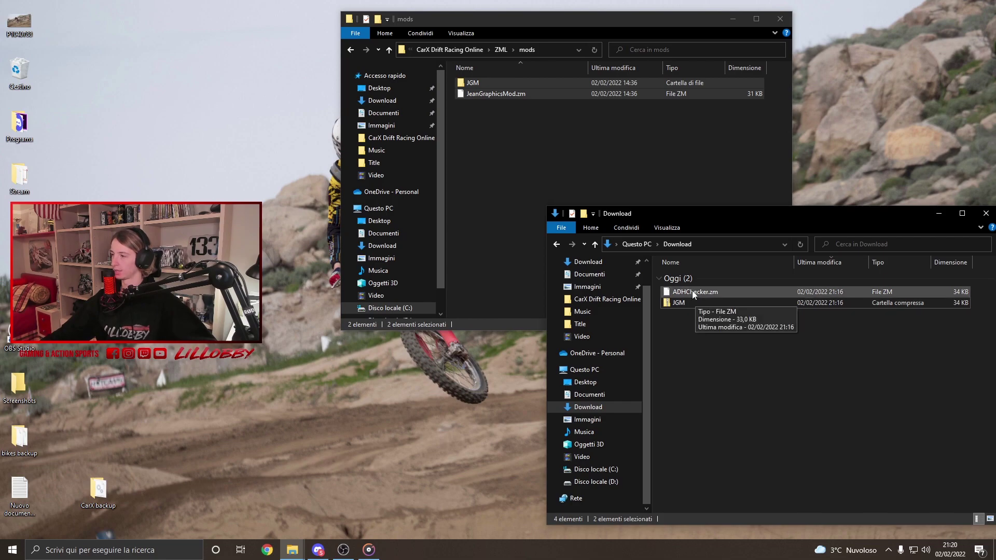
pyautogui.click(679, 306)
pyautogui.rightClick(680, 307)
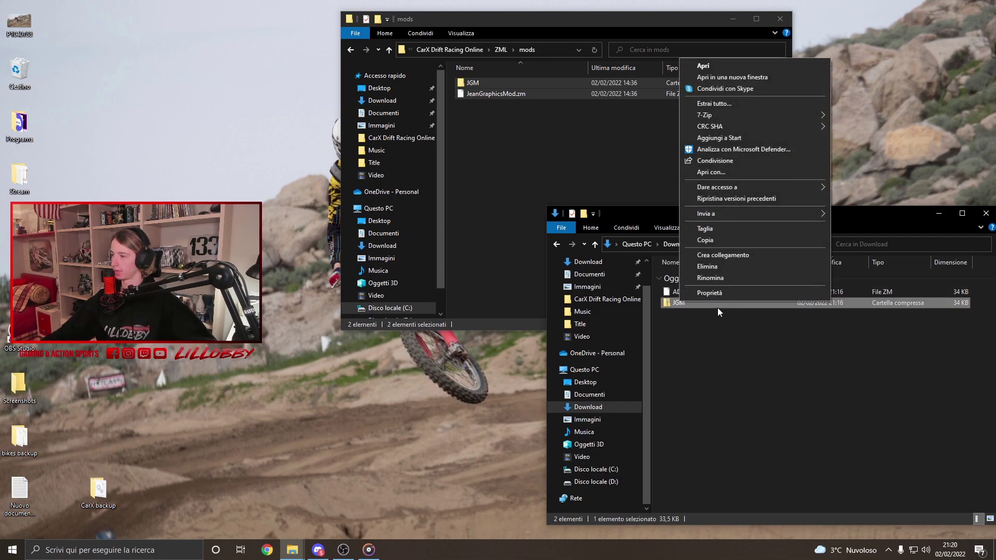
pyautogui.click(718, 267)
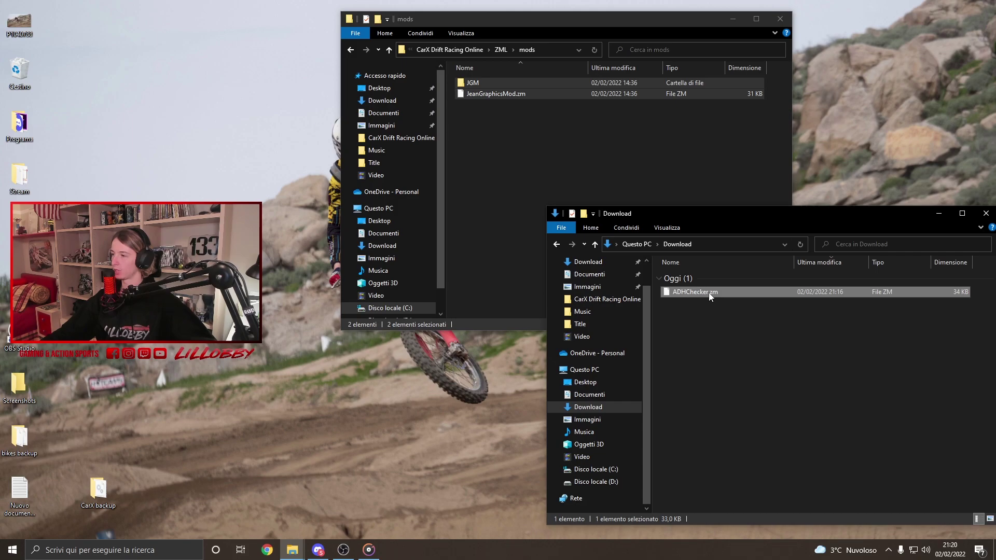
# Move ADHChecker.zm from Download into the ZML mods folder
pyautogui.rightClick(710, 294)
pyautogui.click(706, 316)
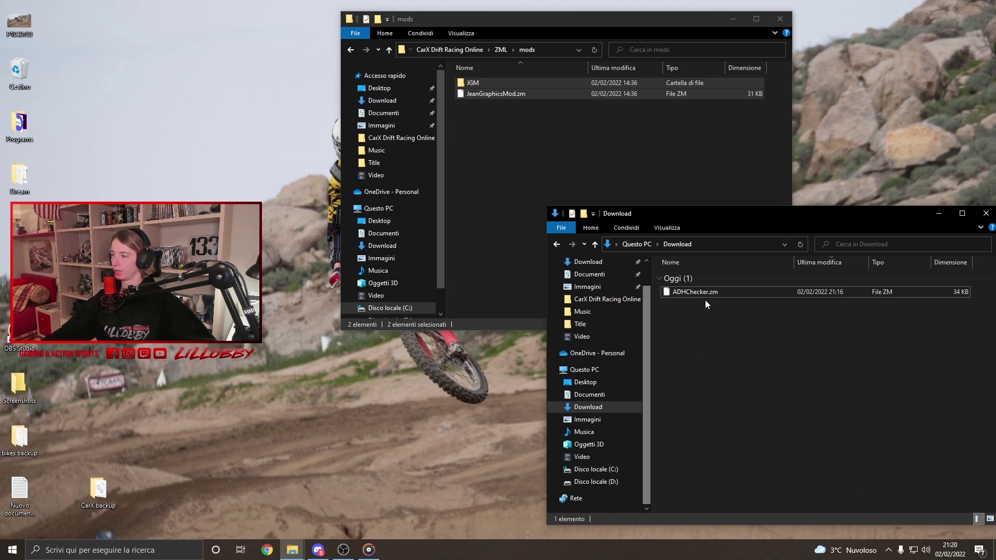
pyautogui.moveTo(699, 292); pyautogui.dragTo(495, 156)
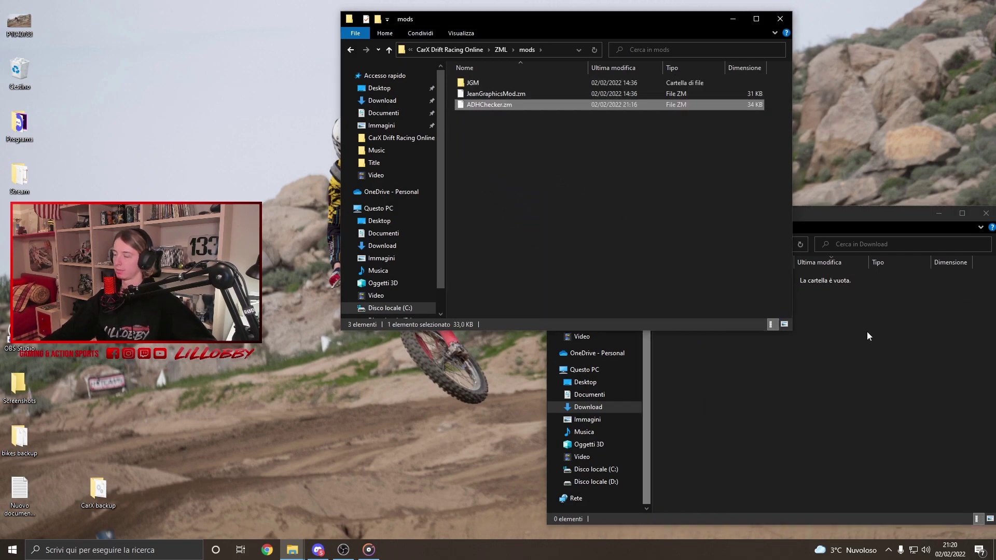
pyautogui.click(867, 332)
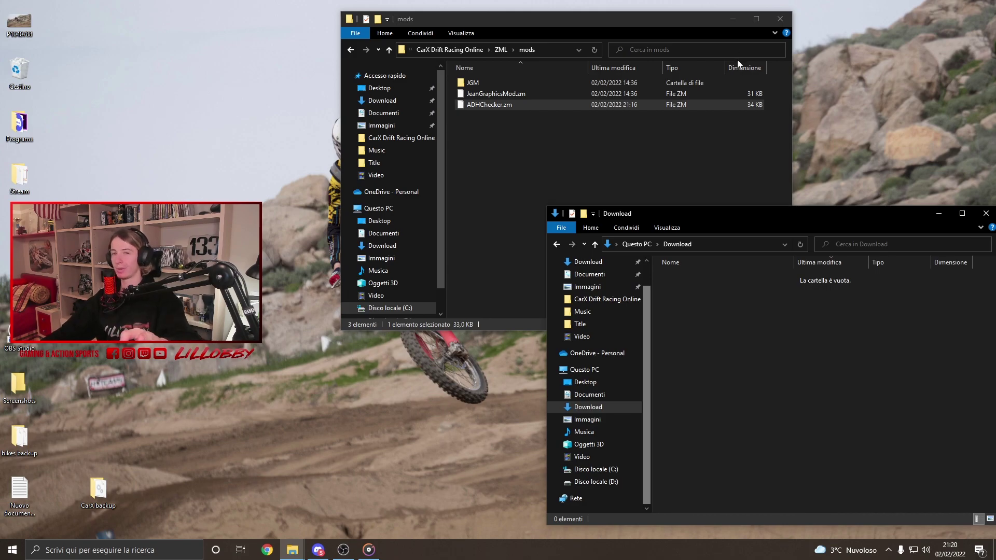
# Close both File Explorer windows, the ZML mods folder and Download
pyautogui.click(780, 19)
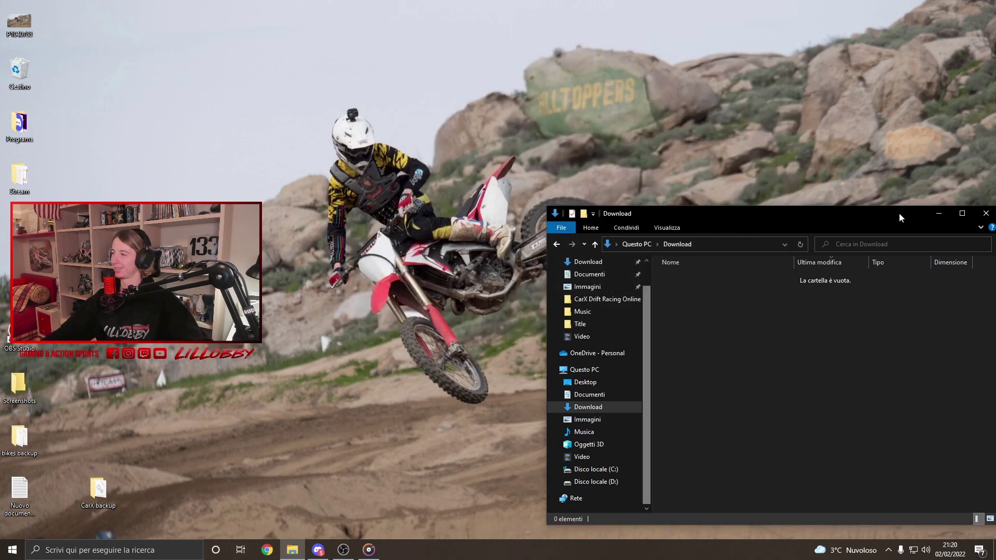
pyautogui.moveTo(898, 212); pyautogui.dragTo(848, 196)
pyautogui.click(829, 198)
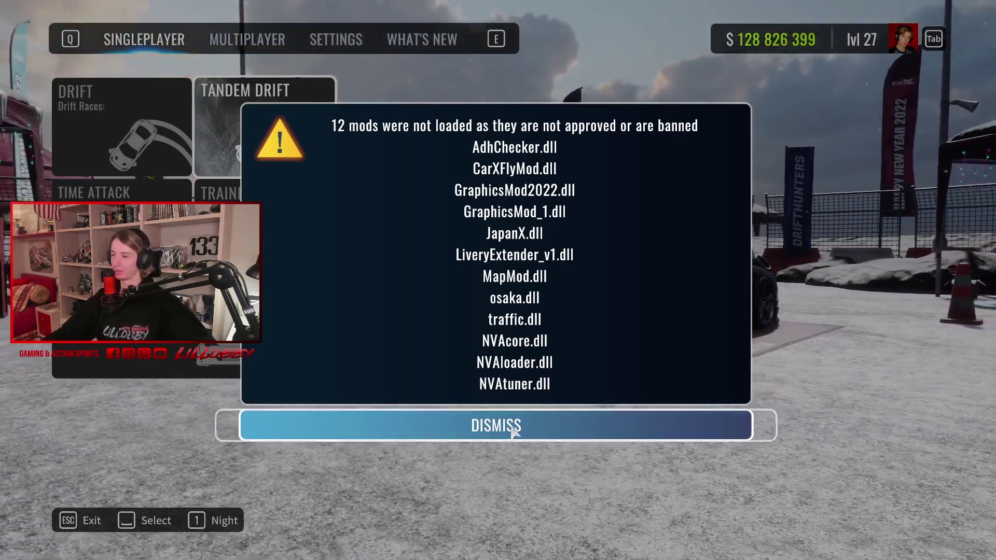
# Dismiss the unloaded-mods notice and create a new multiplayer room on the Springstone track
pyautogui.click(513, 432)
pyautogui.click(248, 40)
pyautogui.click(278, 139)
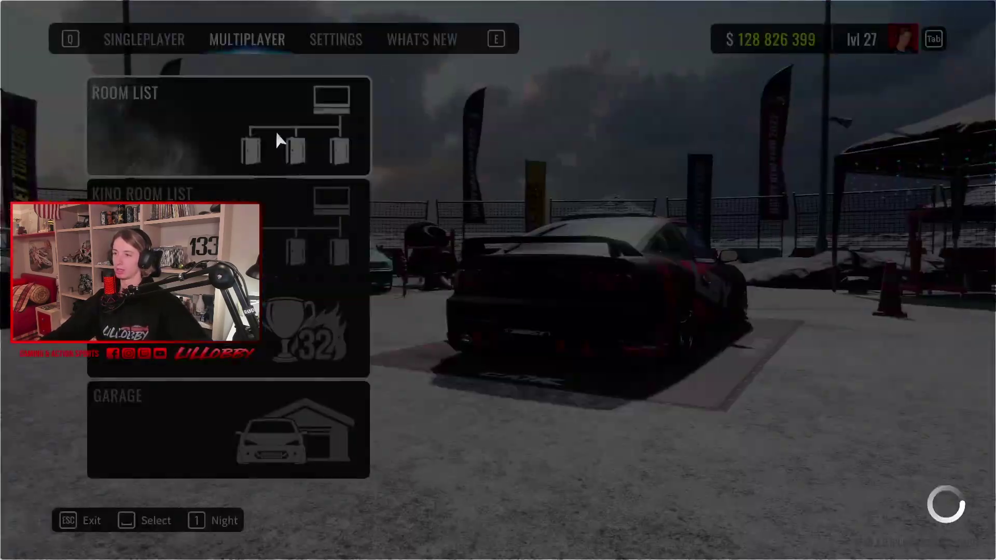
pyautogui.press('y')
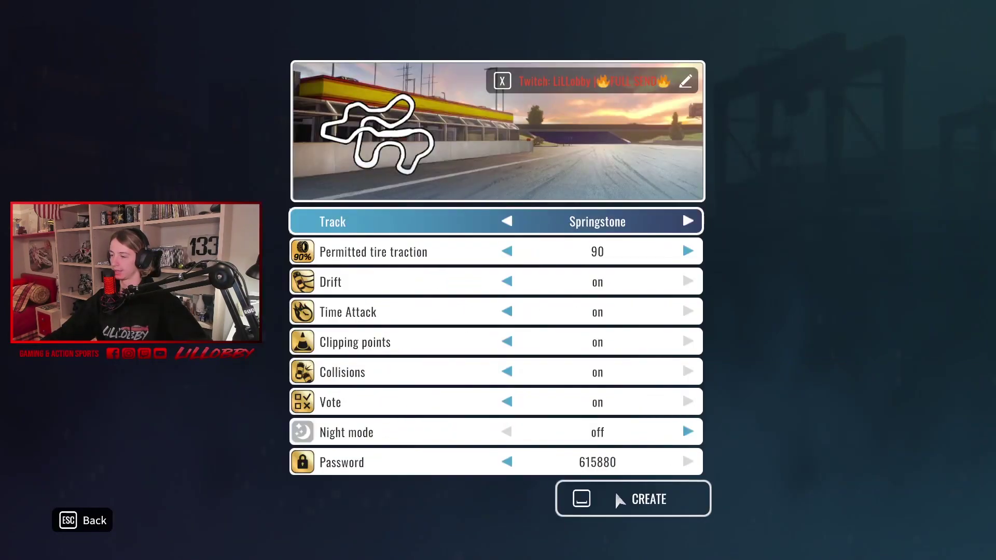
pyautogui.click(618, 498)
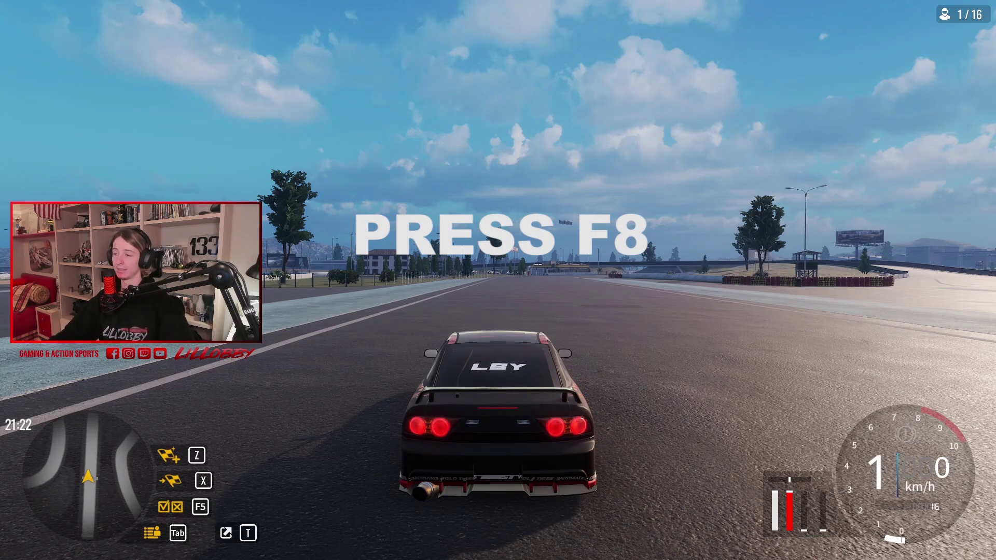
# Open the ZML manager with F8 and raise Jean's Graphics Mod Shadows G value to 1.712
pyautogui.press('F8')
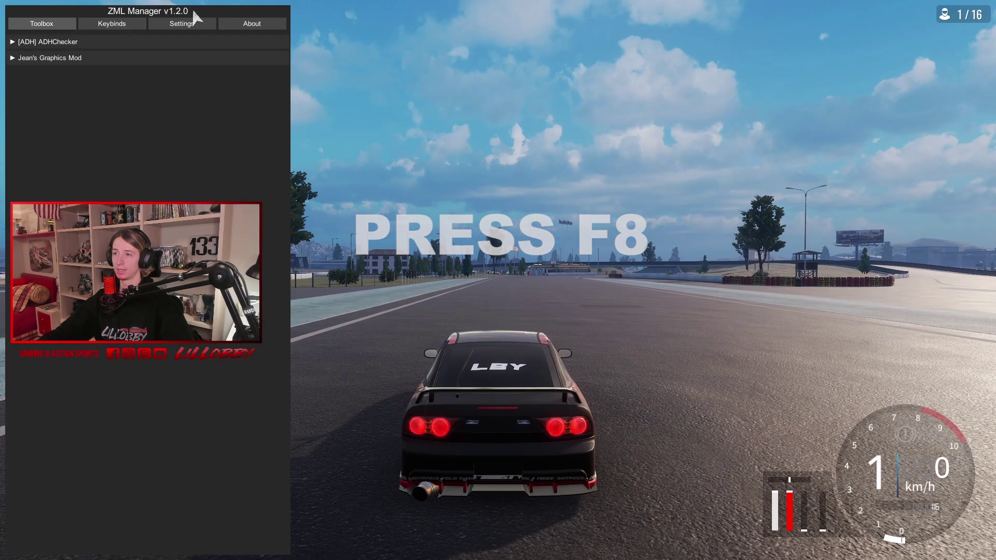
pyautogui.moveTo(196, 14); pyautogui.dragTo(787, 10)
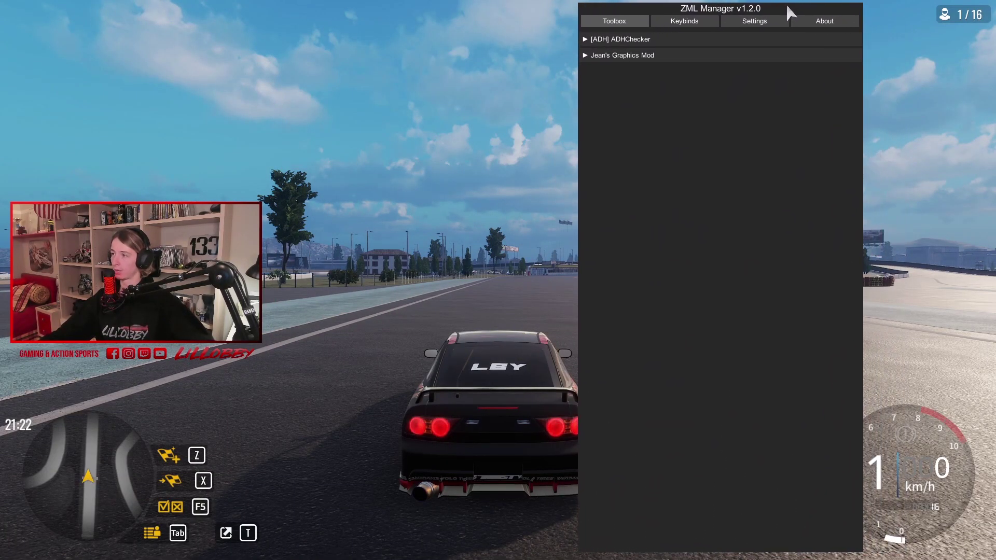
pyautogui.click(589, 41)
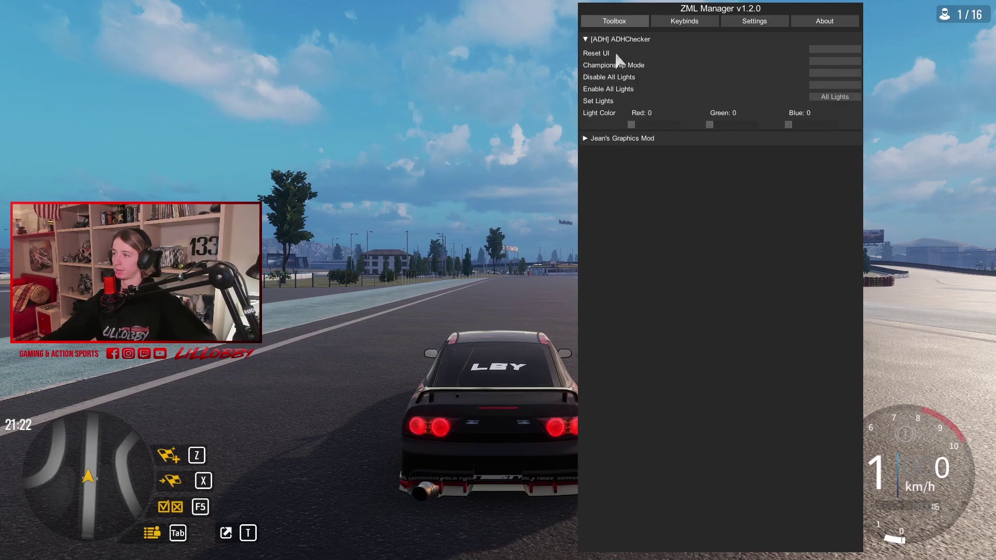
pyautogui.click(590, 41)
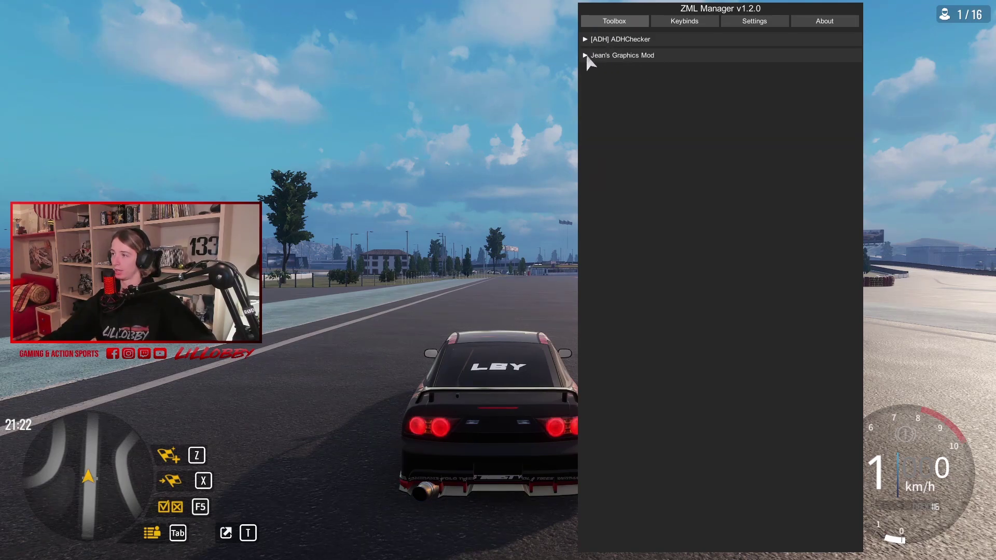
pyautogui.click(589, 56)
pyautogui.click(718, 196)
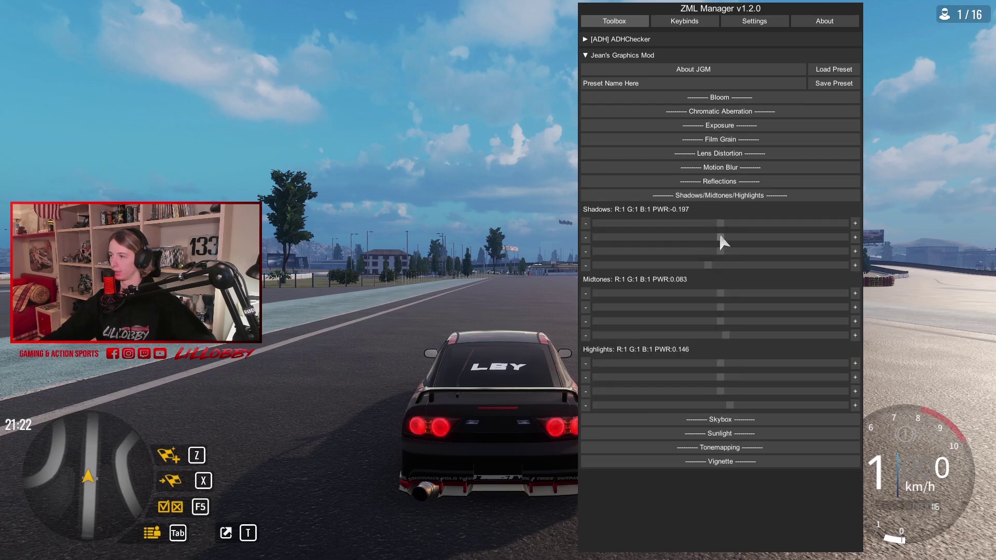
pyautogui.moveTo(721, 237); pyautogui.dragTo(821, 280)
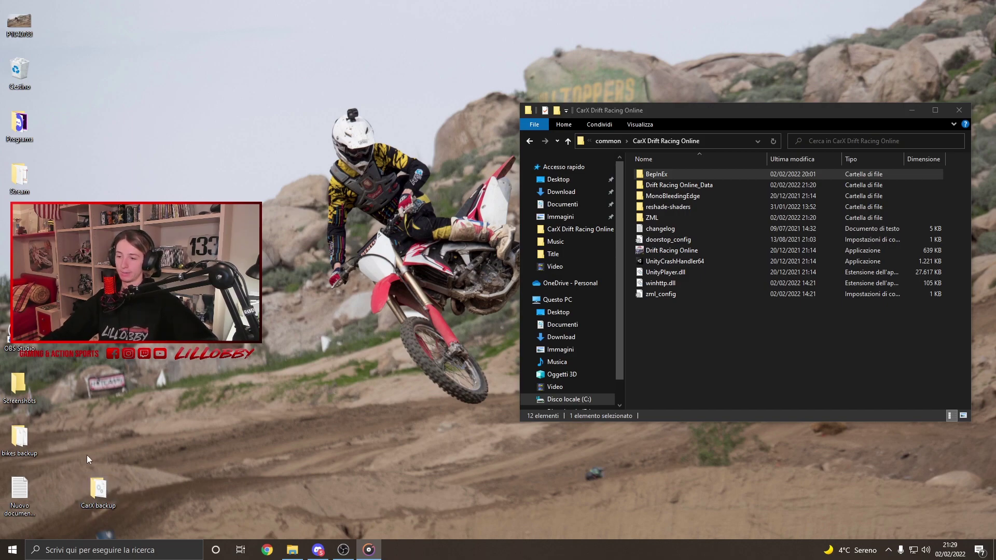
# Open the CarX backup folder in a window alongside the game folder
pyautogui.doubleClick(105, 488)
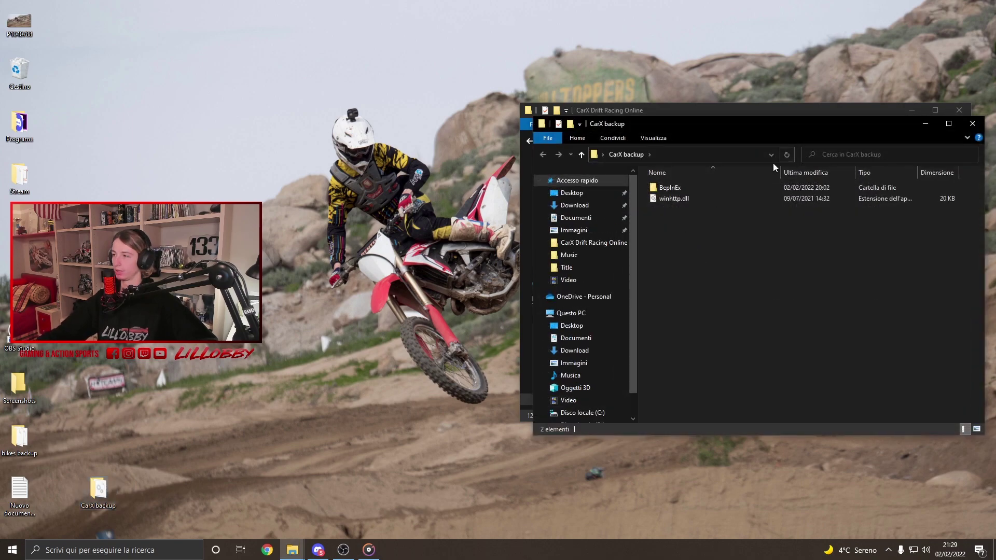
pyautogui.moveTo(820, 121); pyautogui.dragTo(838, 45)
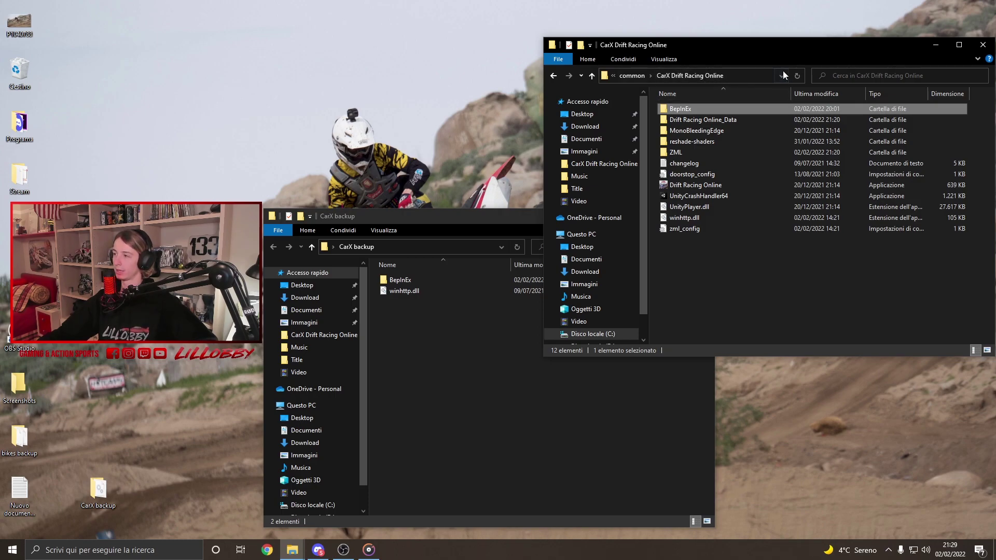
pyautogui.click(725, 257)
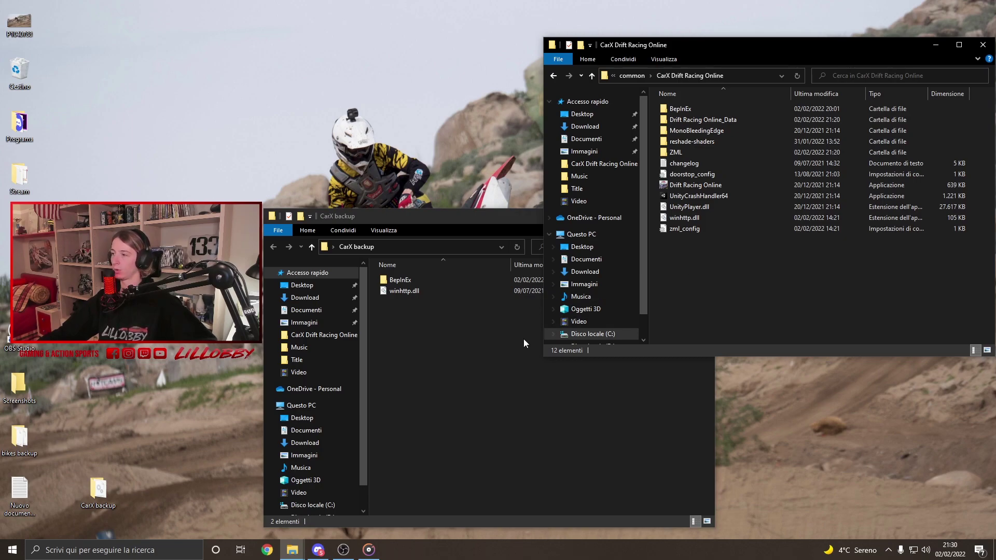
pyautogui.click(456, 362)
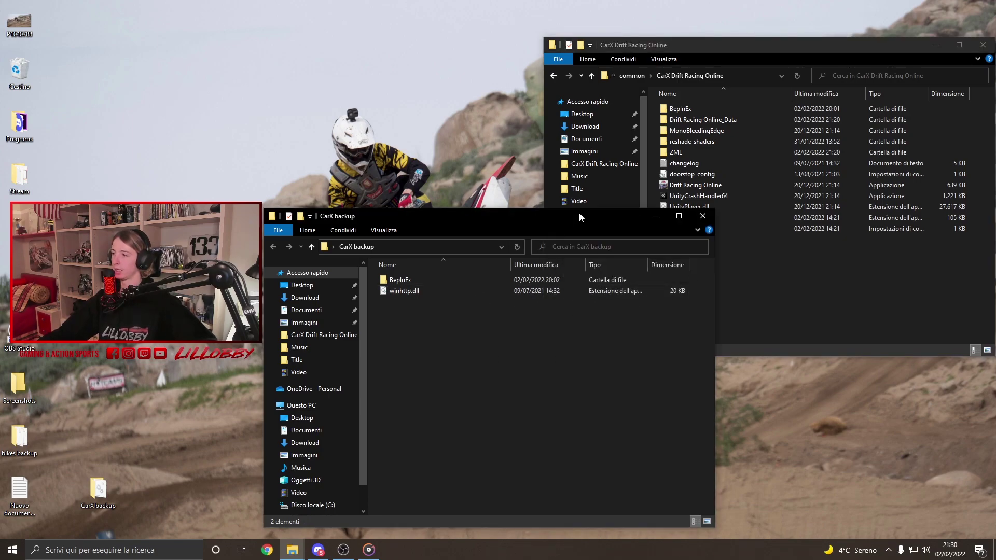
pyautogui.click(773, 251)
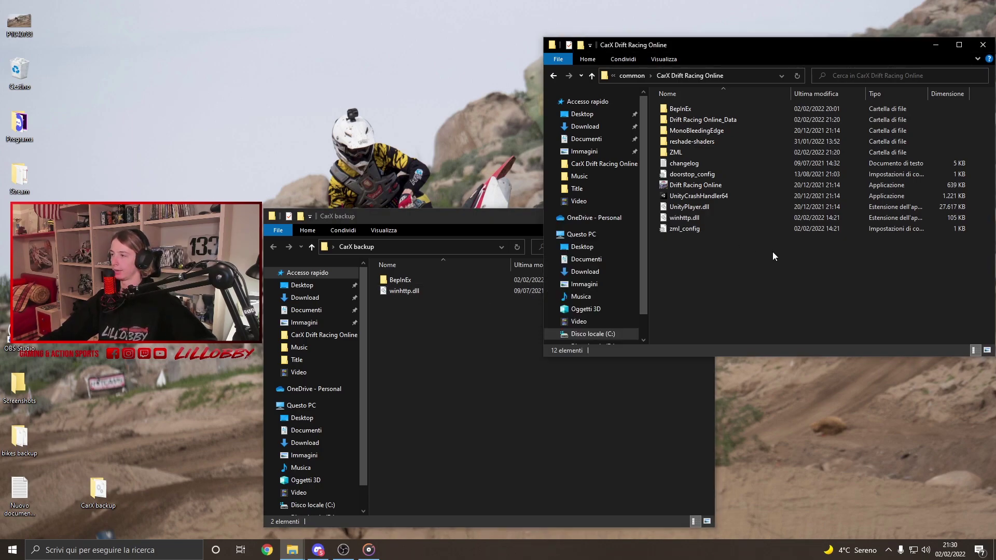
# Delete the ZML folder and zml_config from the game folder
pyautogui.click(691, 154)
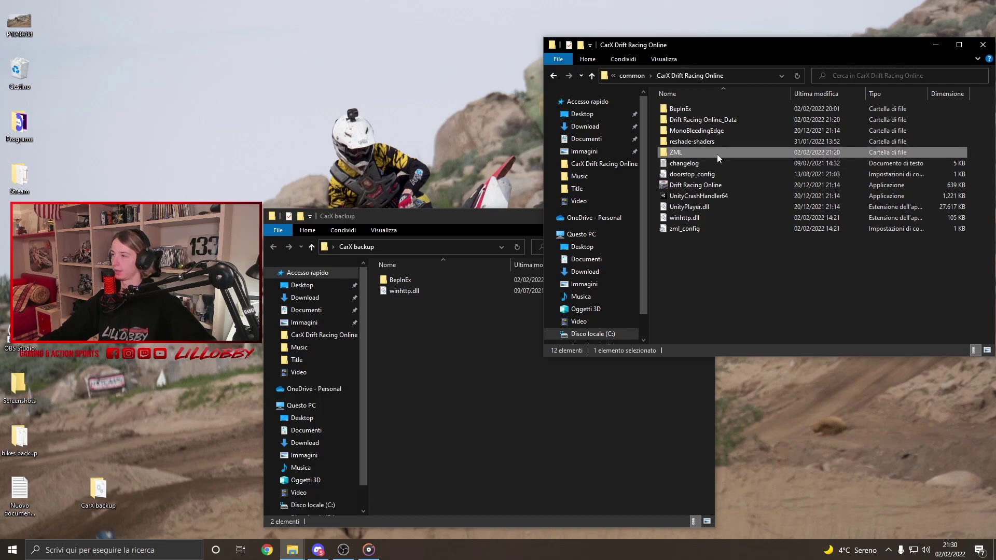
pyautogui.keyDown('ctrl'); pyautogui.click(673, 229); pyautogui.keyUp('ctrl')
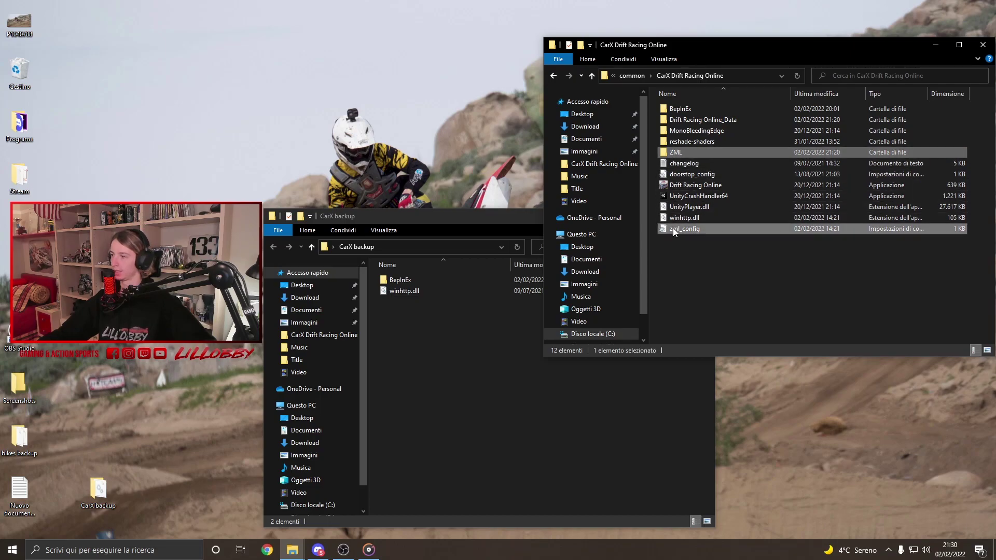
pyautogui.rightClick(708, 229)
pyautogui.click(742, 338)
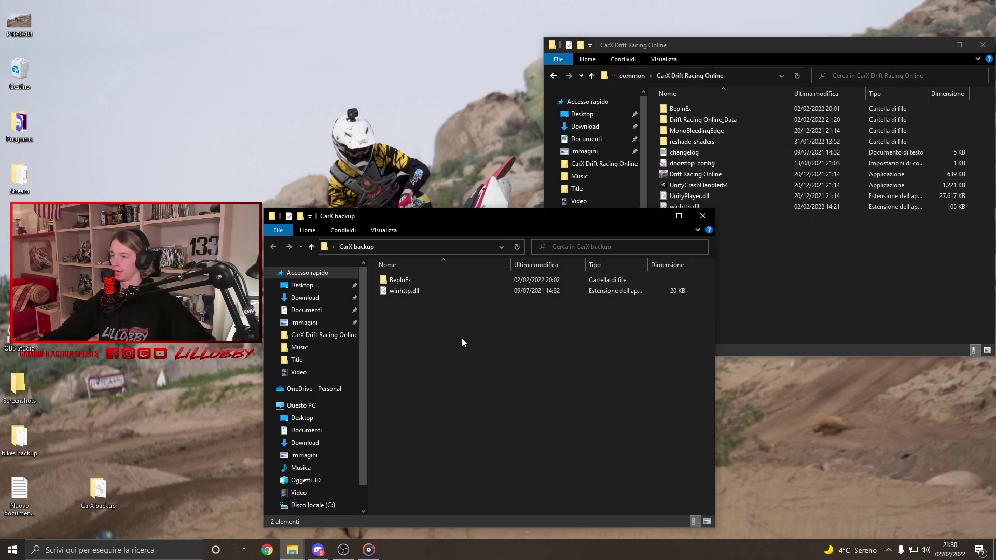
# Copy the backup winhttp.dll into the game folder, replacing the modded one
pyautogui.click(400, 292)
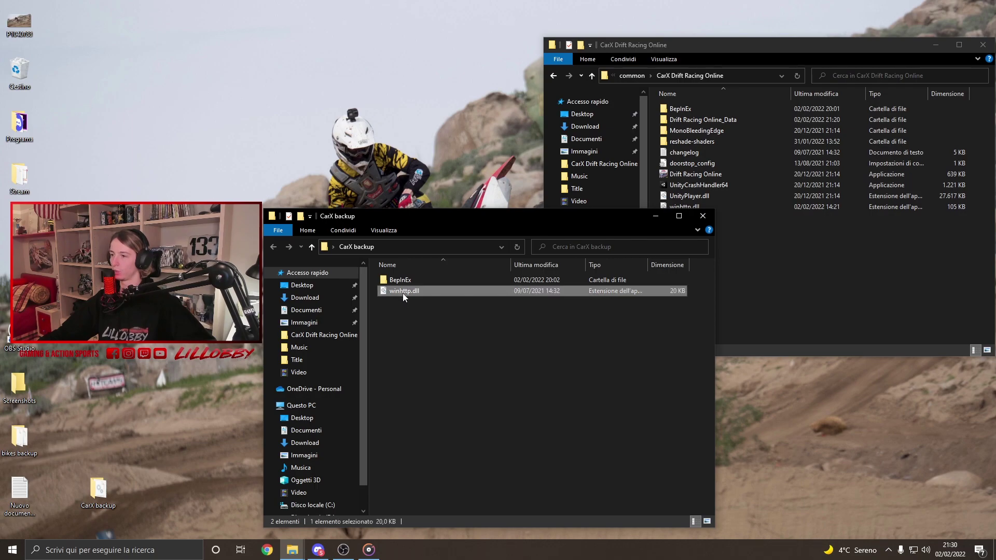
pyautogui.moveTo(403, 293); pyautogui.dragTo(786, 296)
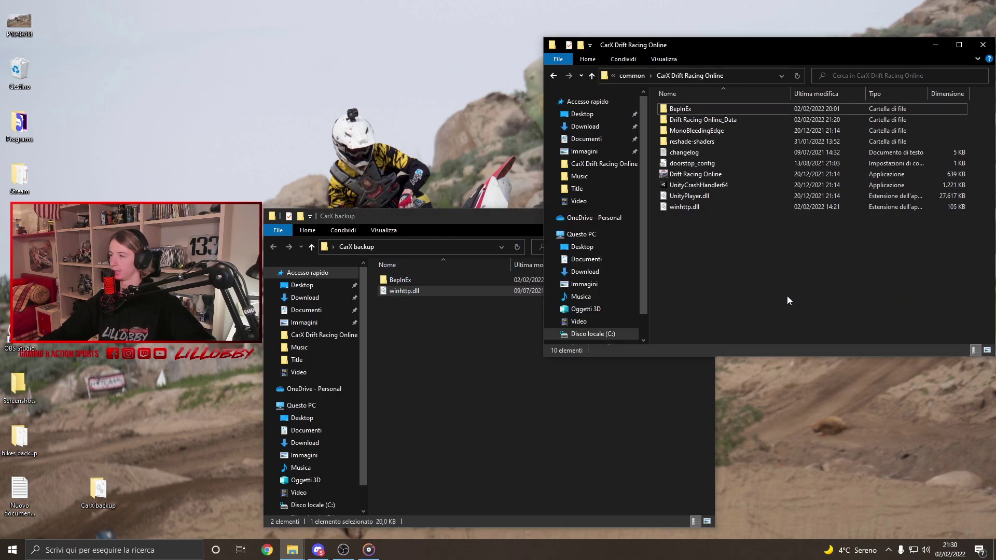
pyautogui.click(437, 203)
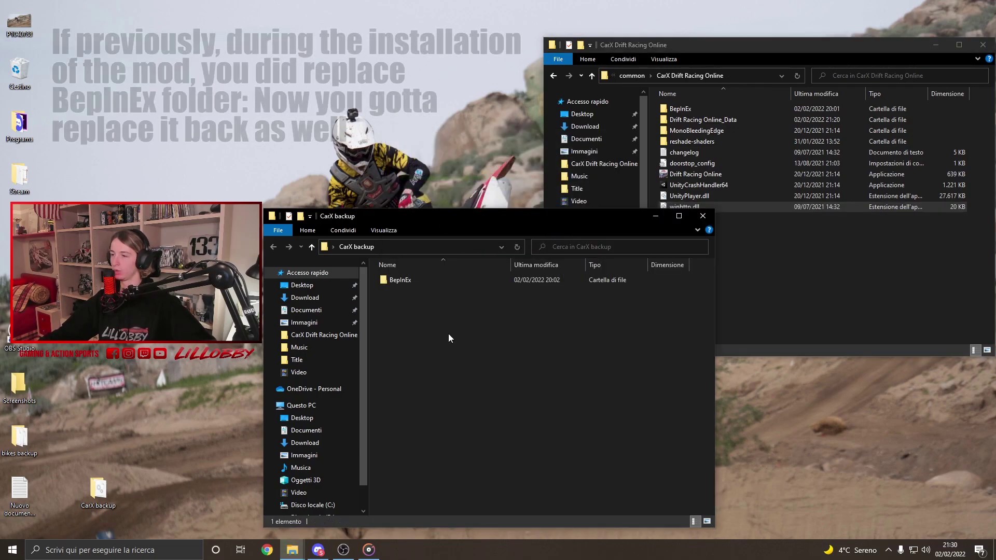
# Close the CarX backup Explorer window, leaving only the game folder open
pyautogui.click(703, 216)
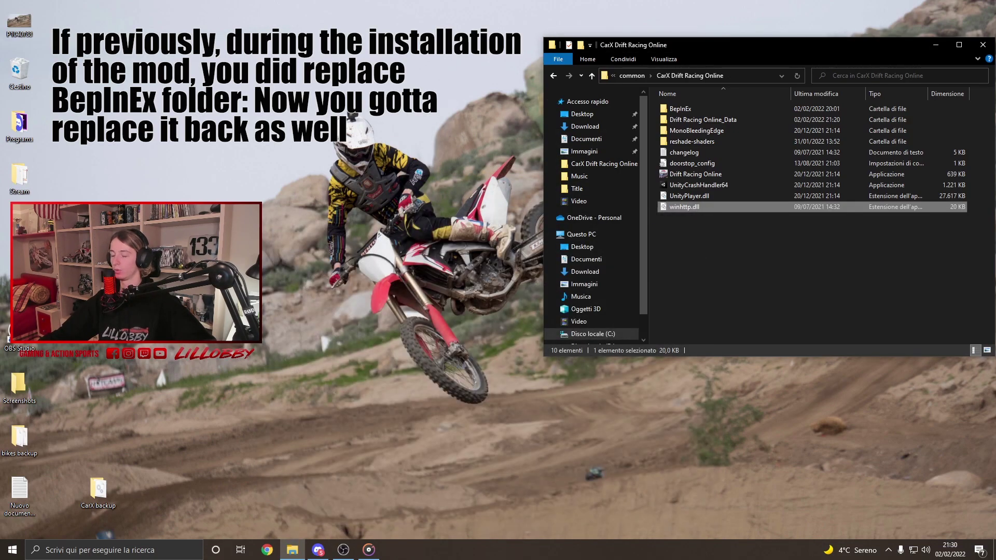